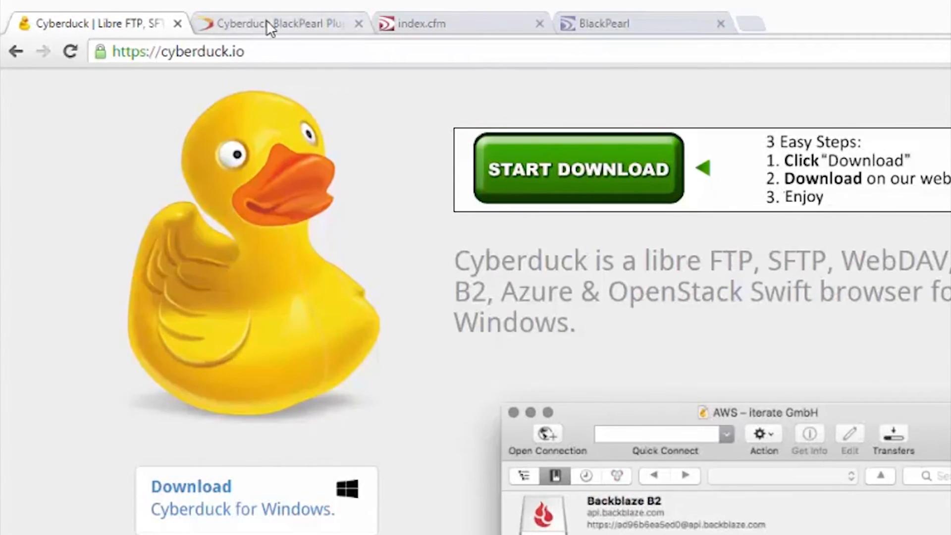
Go from the Cyberduck BlackPearl Plugin page to the BlackPearl/Spectra S3 connection profile downloads
left_click(254, 25)
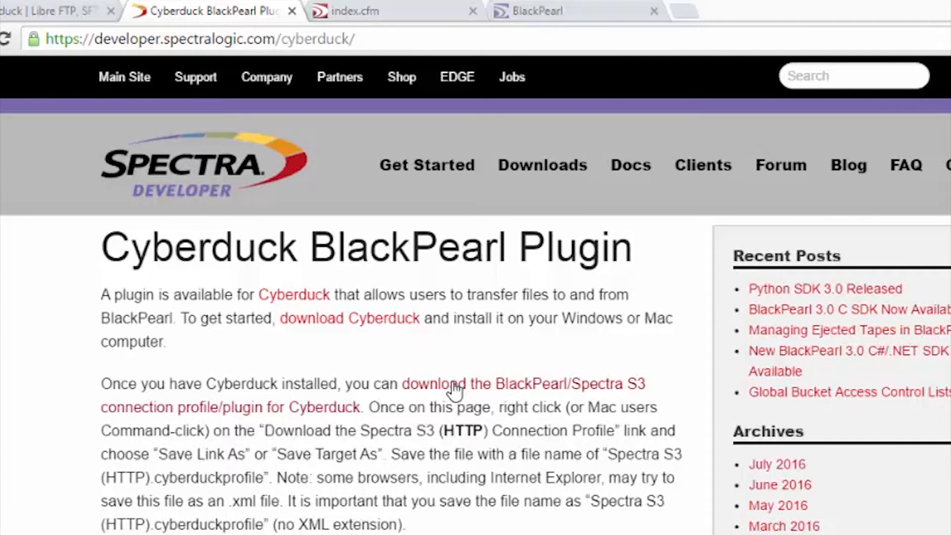
left_click(454, 391)
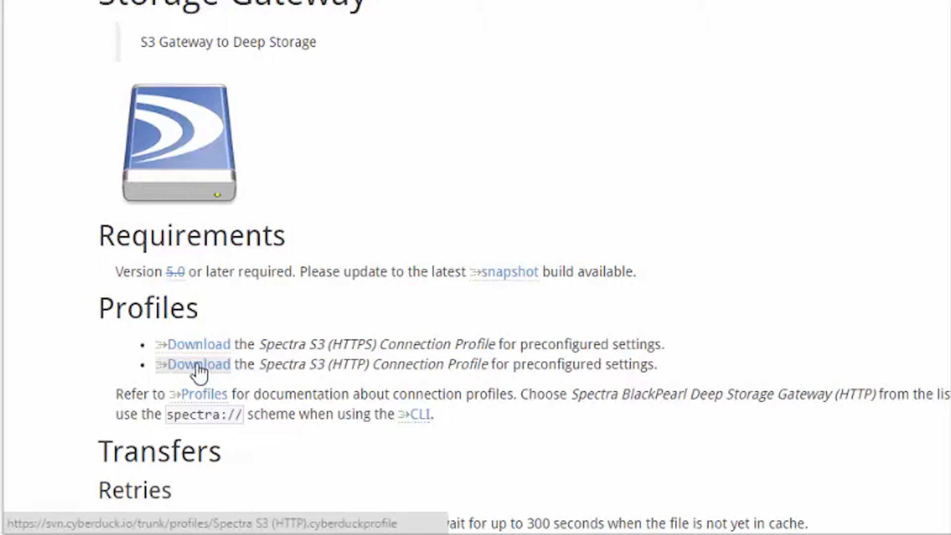
Save the Spectra S3 (HTTP) connection profile into Downloads under its default name
right_click(197, 364)
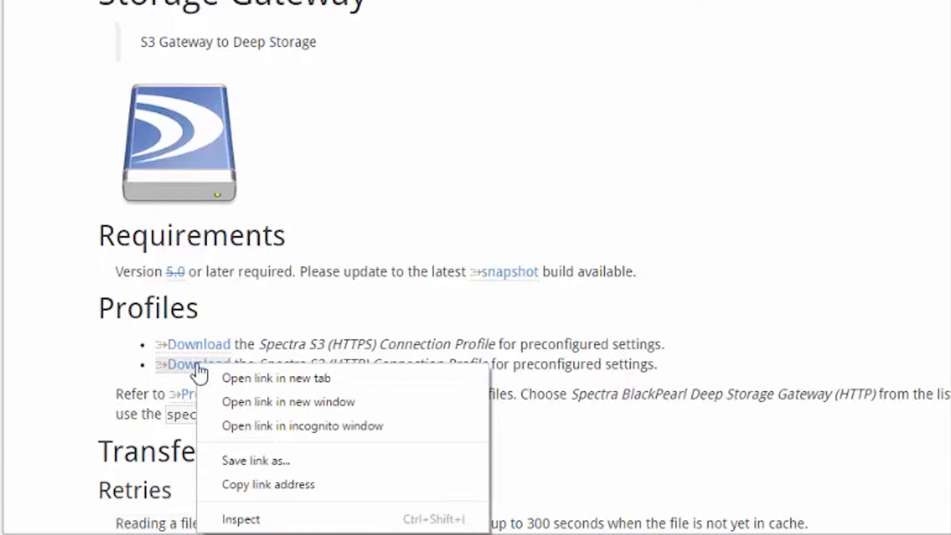
left_click(246, 461)
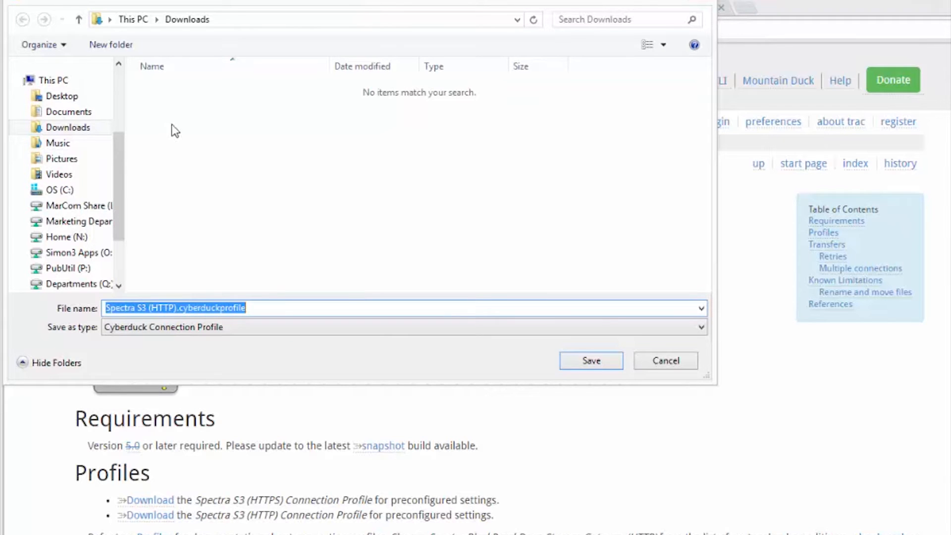
left_click(591, 362)
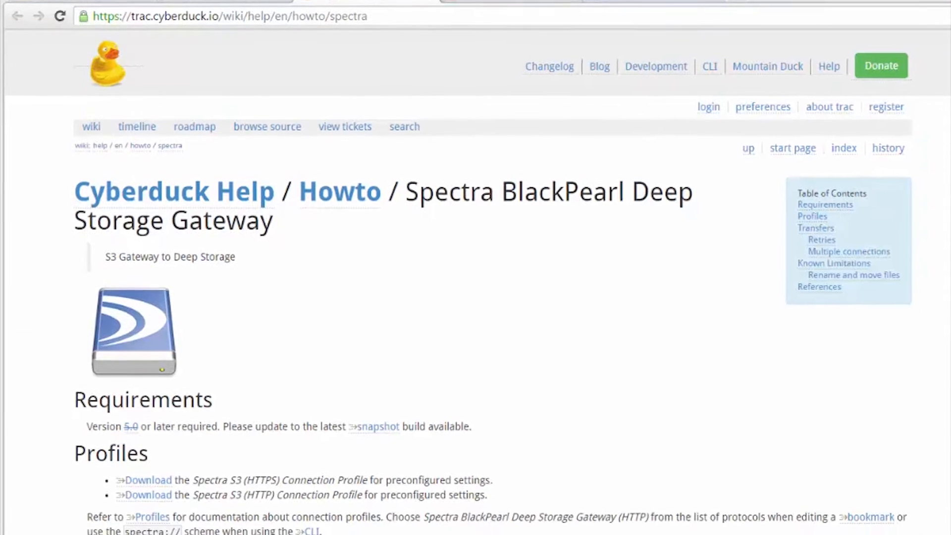
Create a bookmark from the downloaded Spectra S3 (HTTP) profile, nicknamed 'BP Test'
left_click(263, 191)
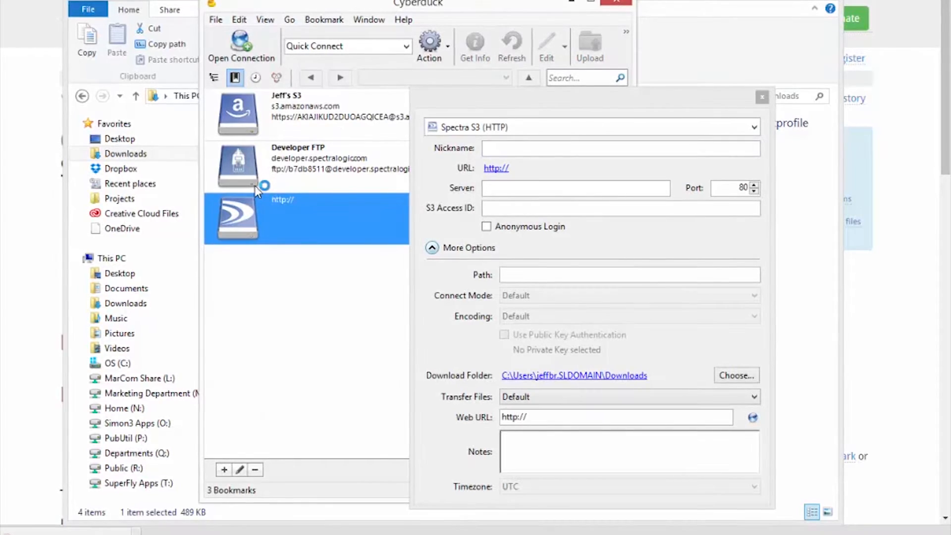
left_click(462, 129)
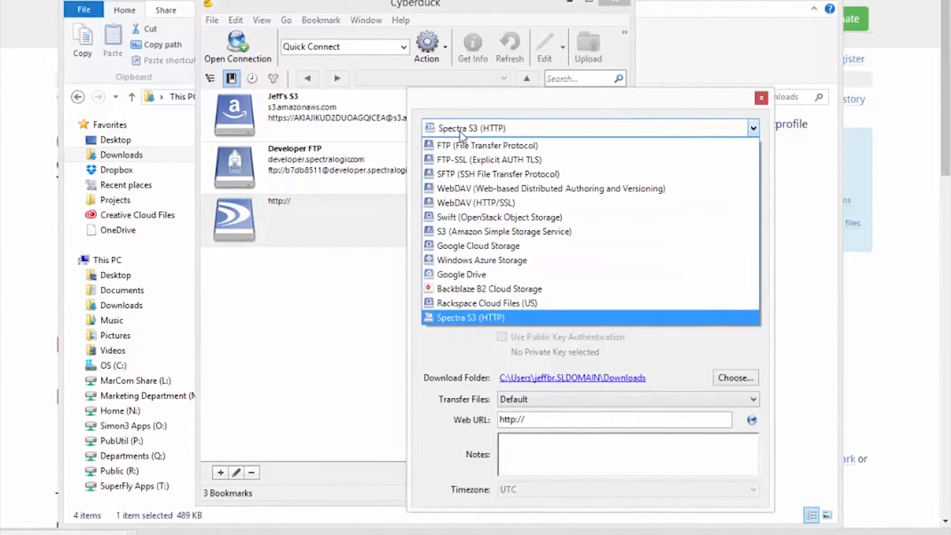
left_click(470, 320)
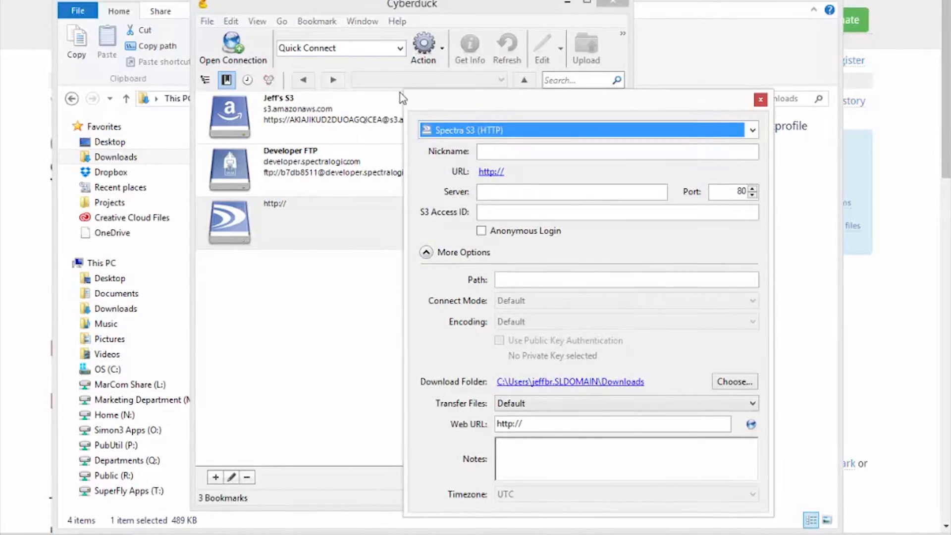
left_click(518, 153)
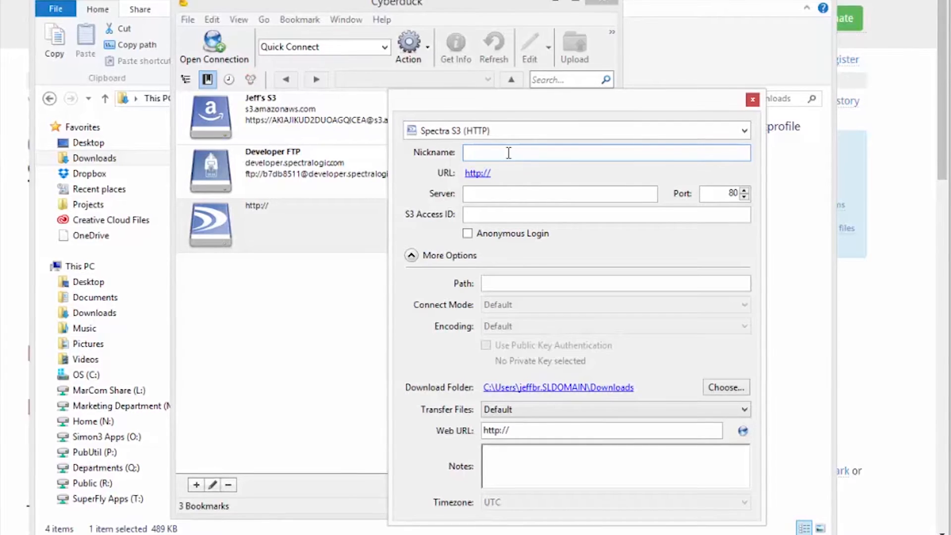
type("BP Test")
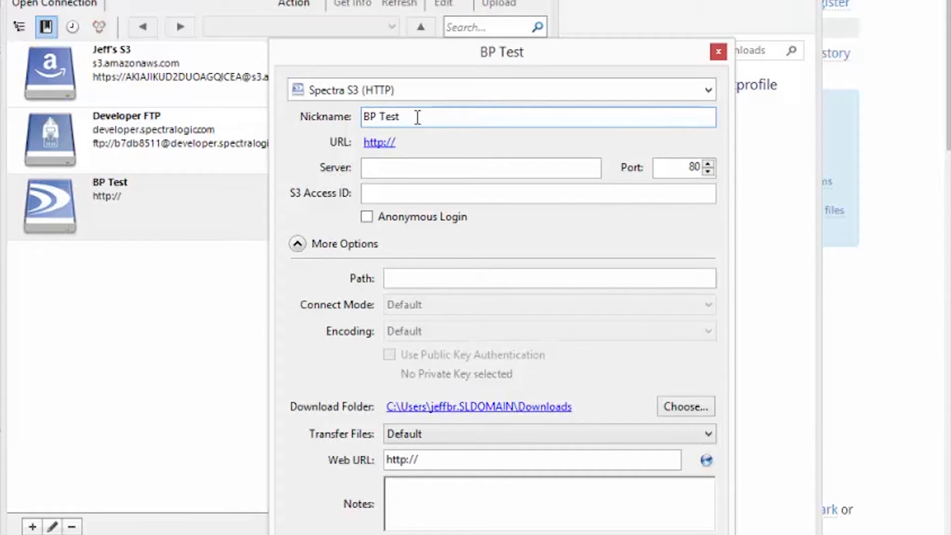
left_click(395, 169)
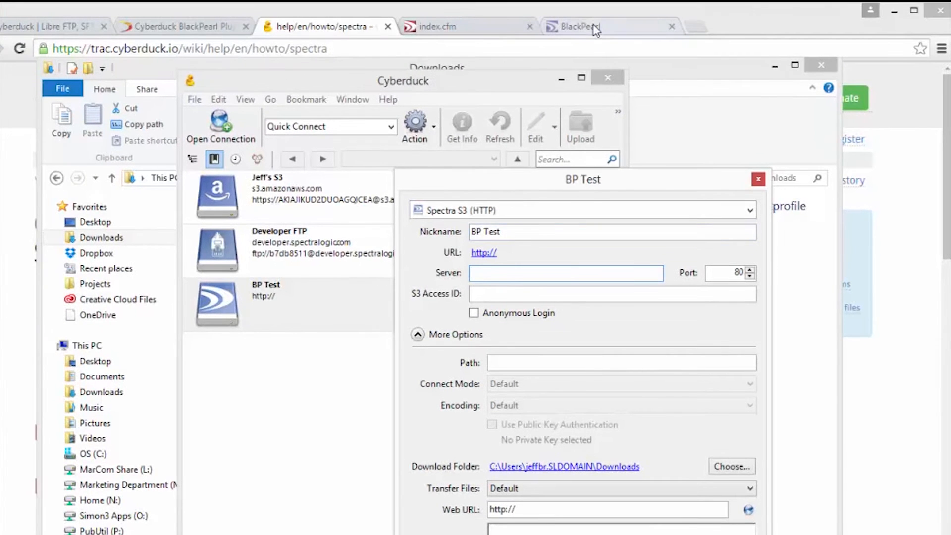
Look up the BlackPearl data IP on the management dashboard
left_click(592, 24)
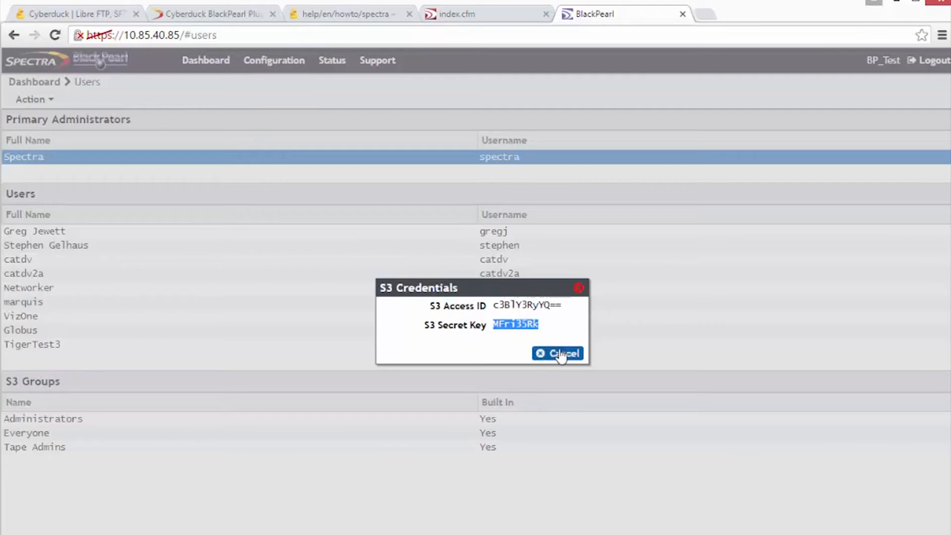
left_click(557, 353)
left_click(205, 60)
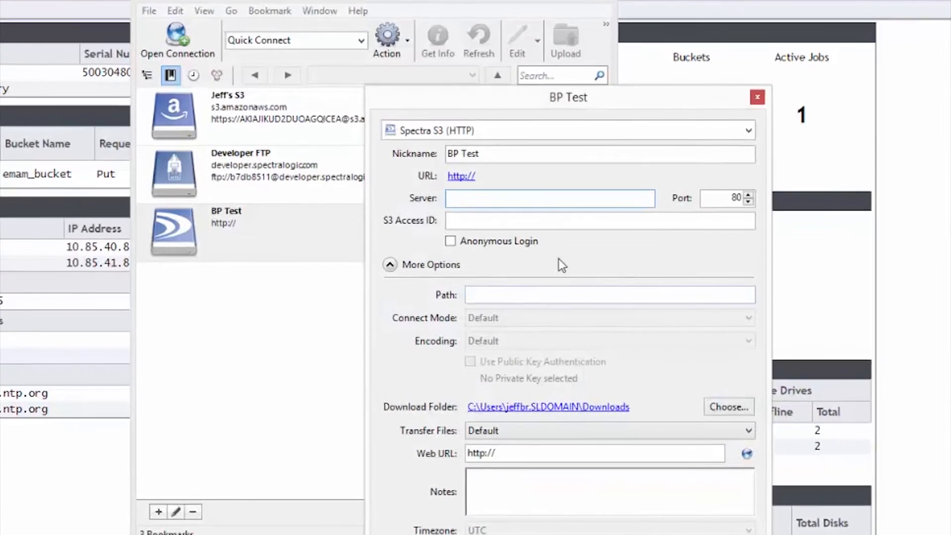
Enter server 10.85.41.86 in the BP Test bookmark, keeping port 80
type("10.85.41.86")
key("Tab")
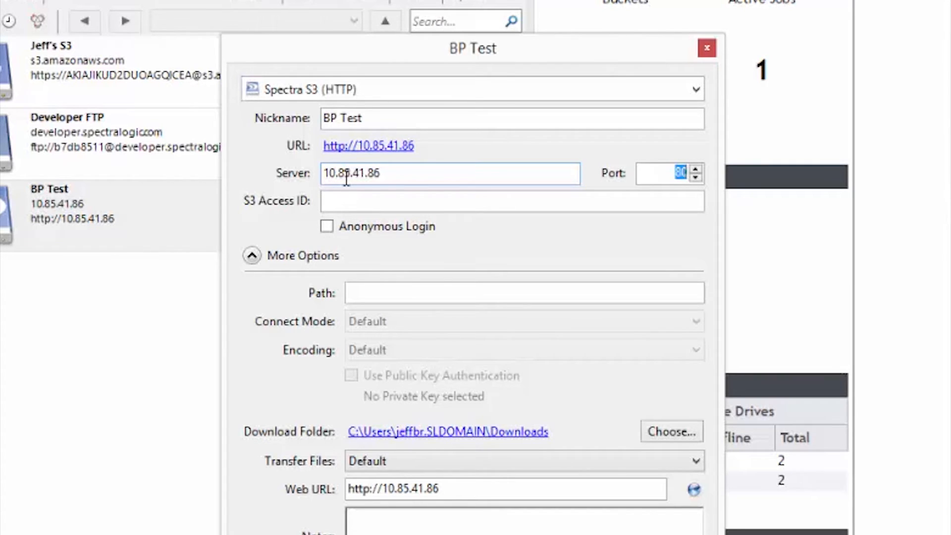
left_click(360, 200)
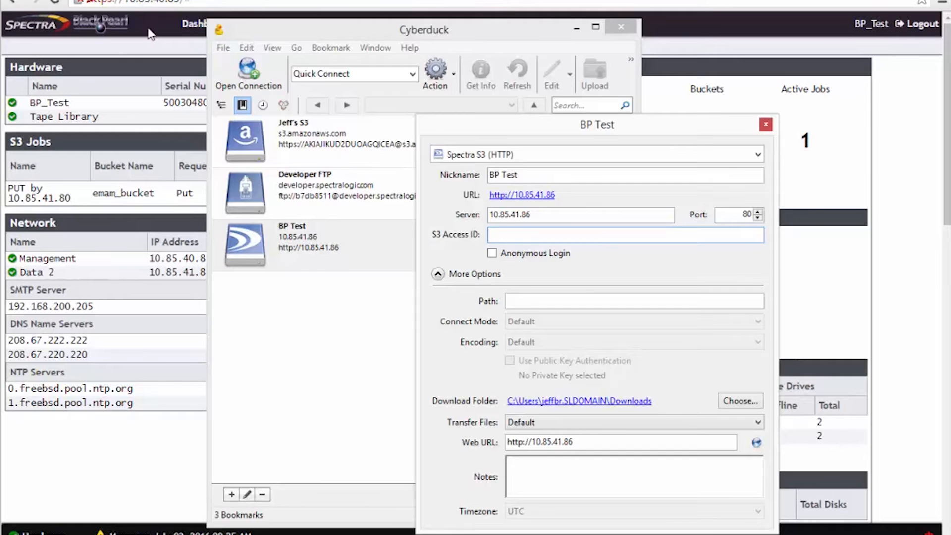
left_click(150, 28)
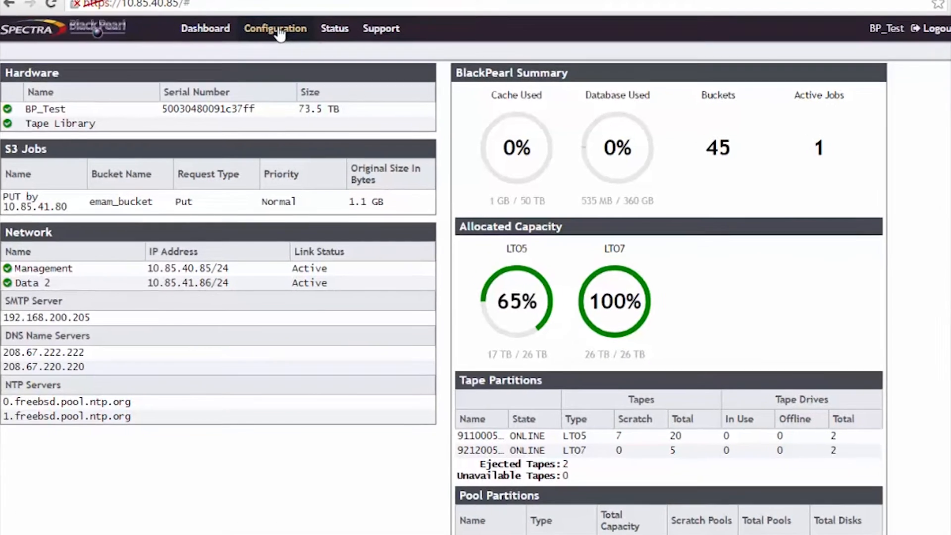
Reveal the user's S3 credentials on the BlackPearl Users page and copy the Access ID
left_click(281, 30)
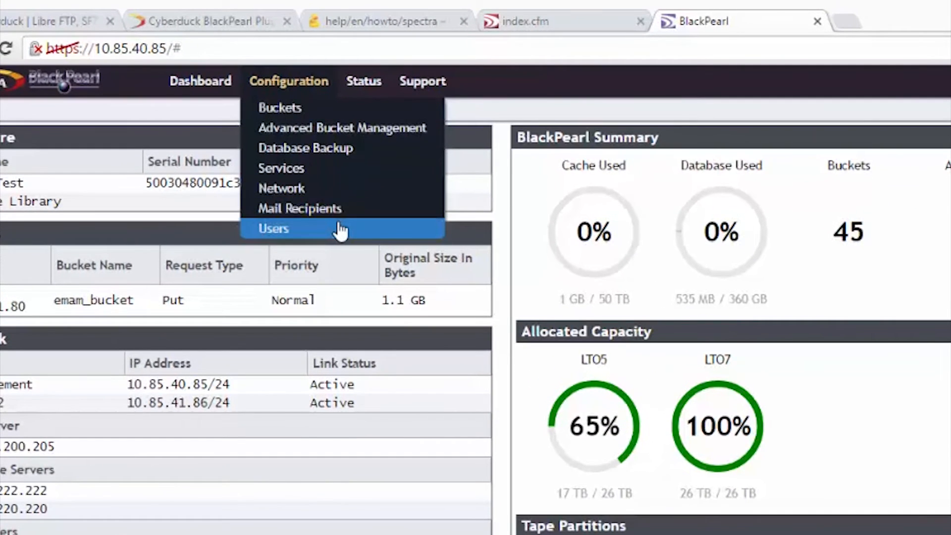
left_click(328, 190)
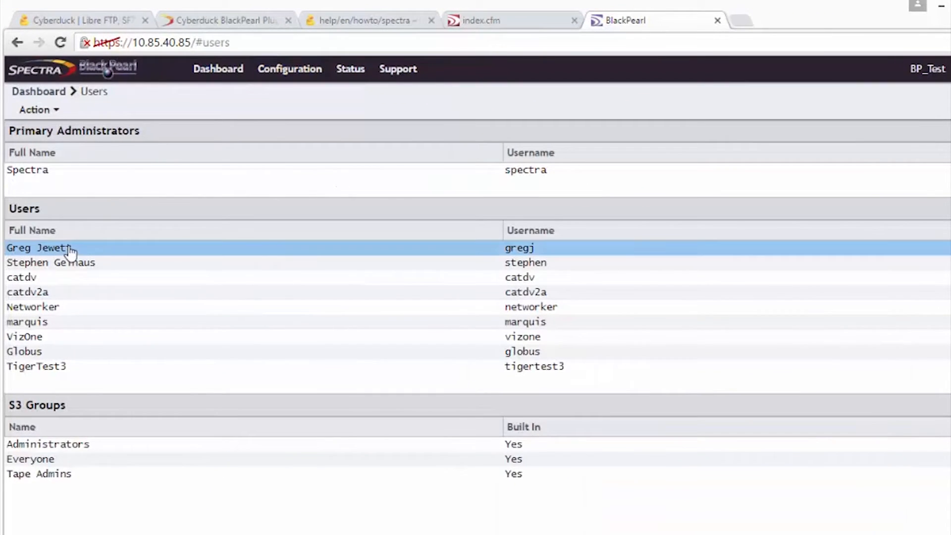
left_click(49, 270)
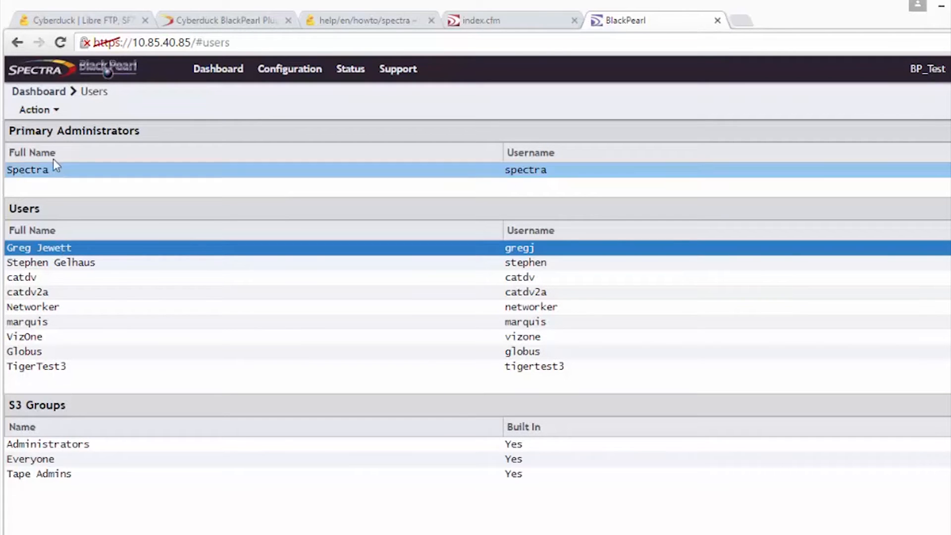
left_click(39, 111)
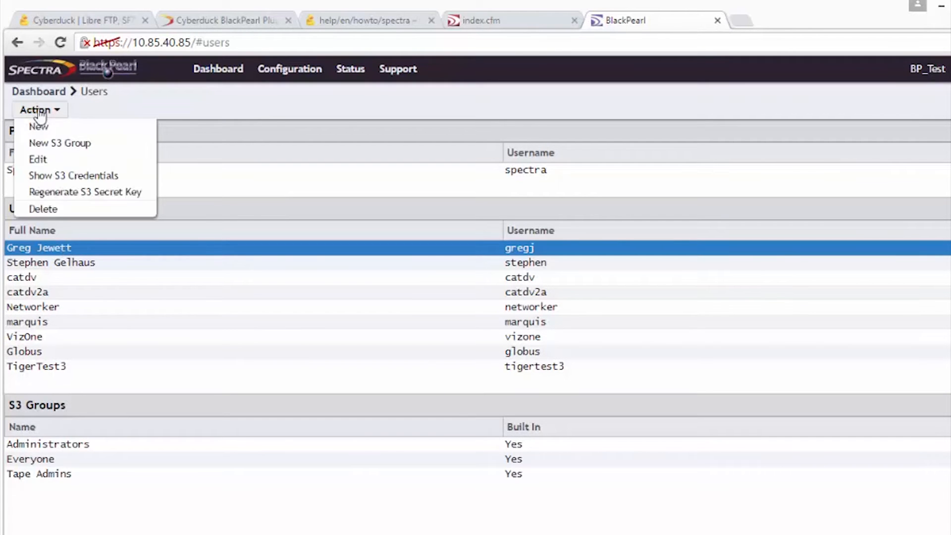
left_click(69, 176)
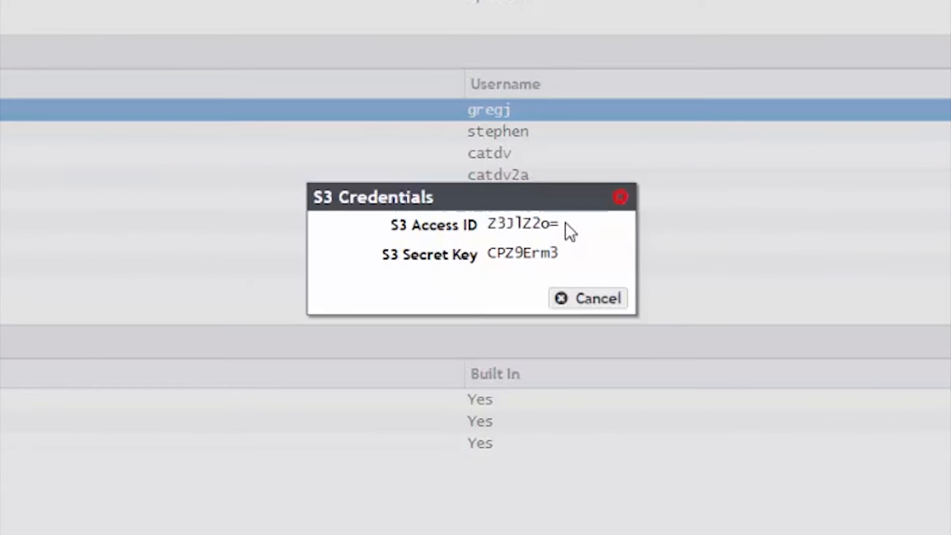
left_click_drag(569, 324, 513, 324)
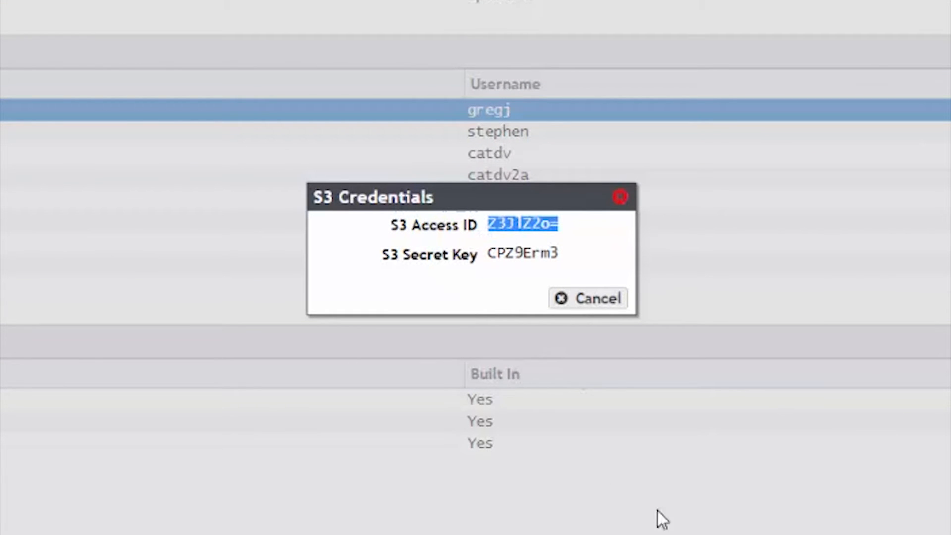
left_click(681, 534)
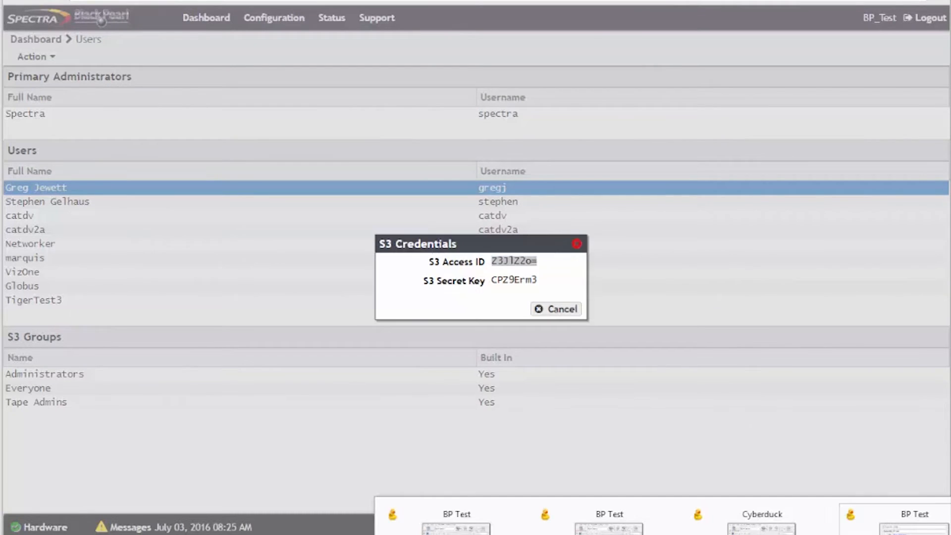
left_click(895, 518)
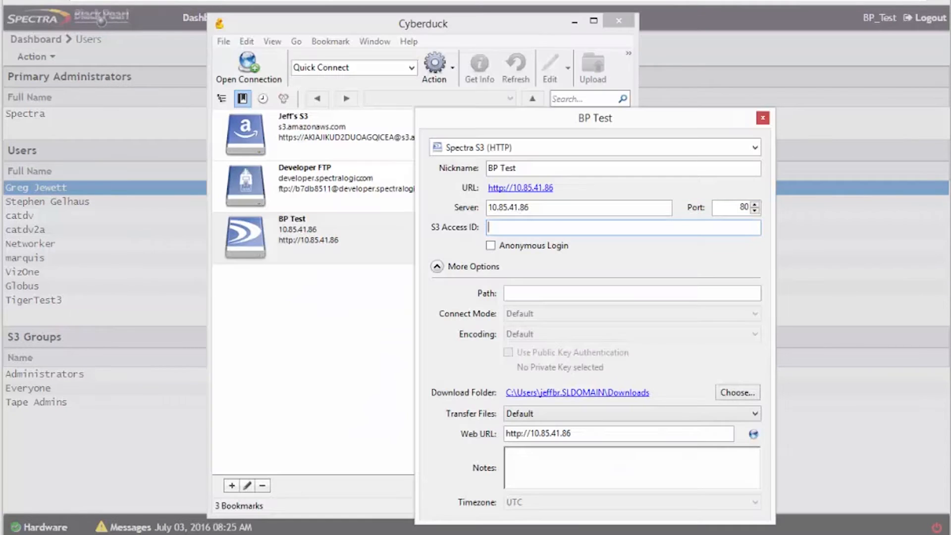
Paste the S3 access ID into the BP Test bookmark and close the editor
type("Z3JlZ2o=")
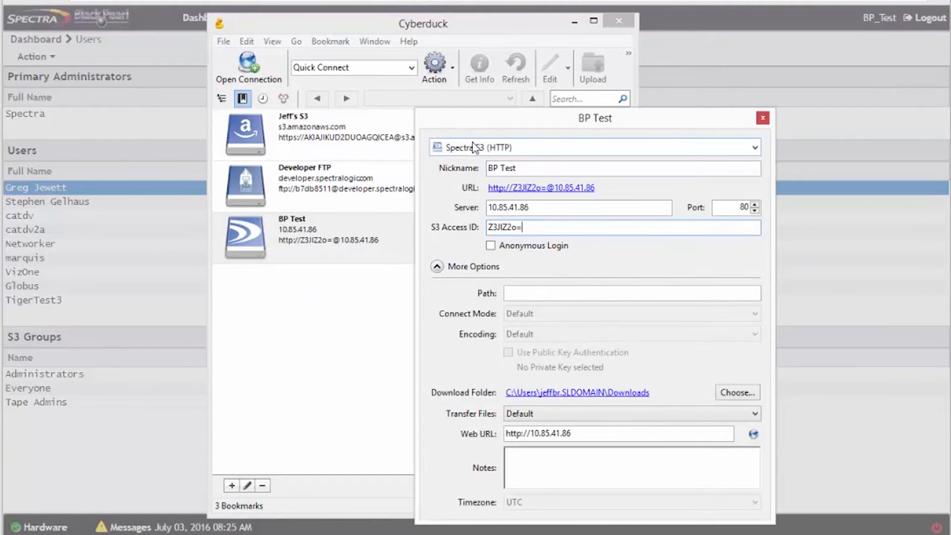
left_click(762, 118)
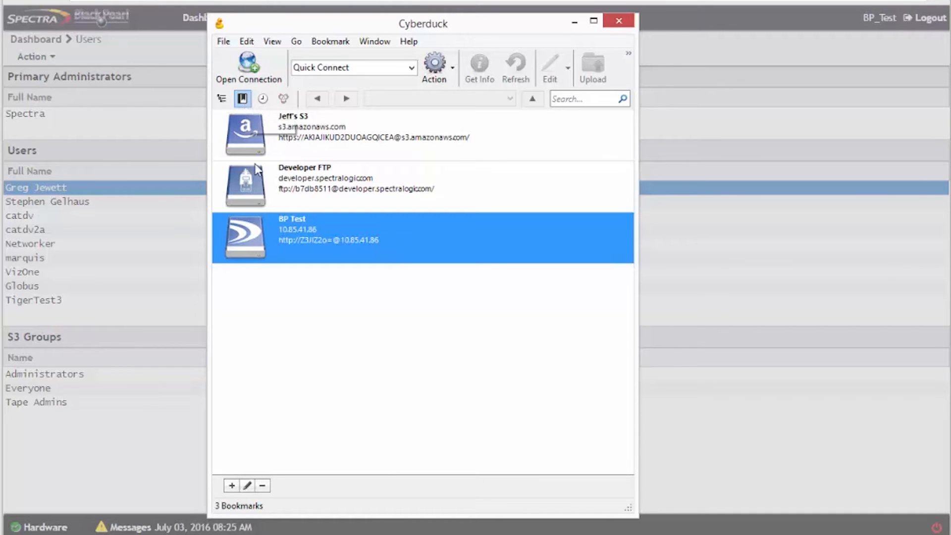
Connect with BP Test, logging in with the S3 secret key copied from BlackPearl
double_click(248, 235)
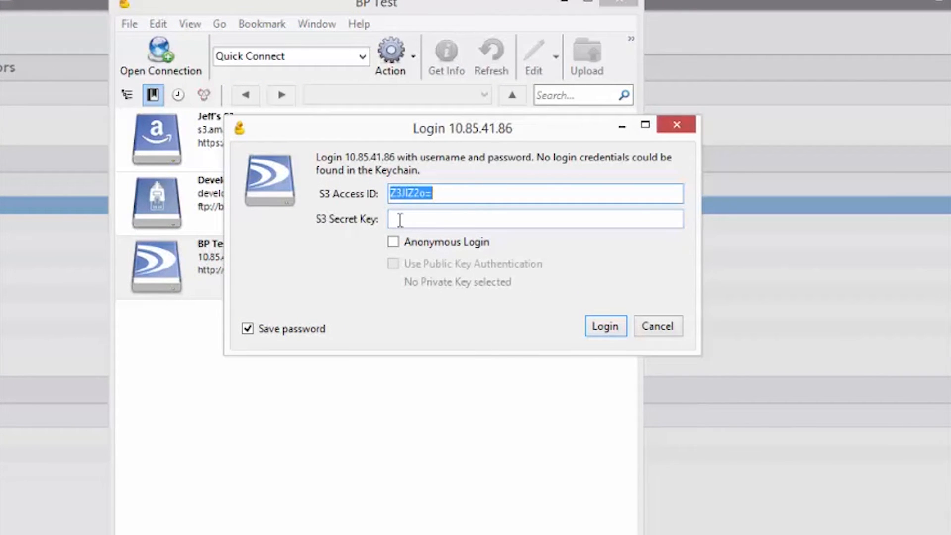
key("alt+Tab")
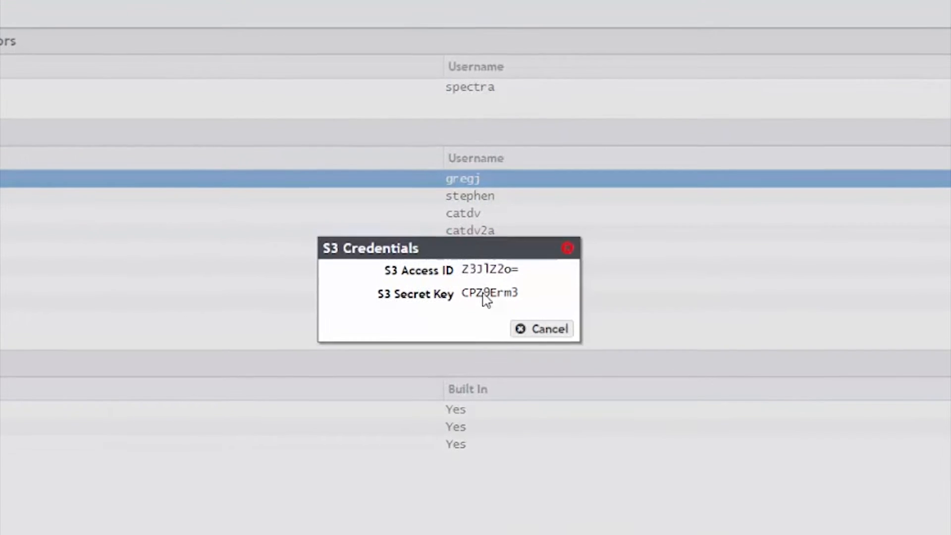
double_click(483, 320)
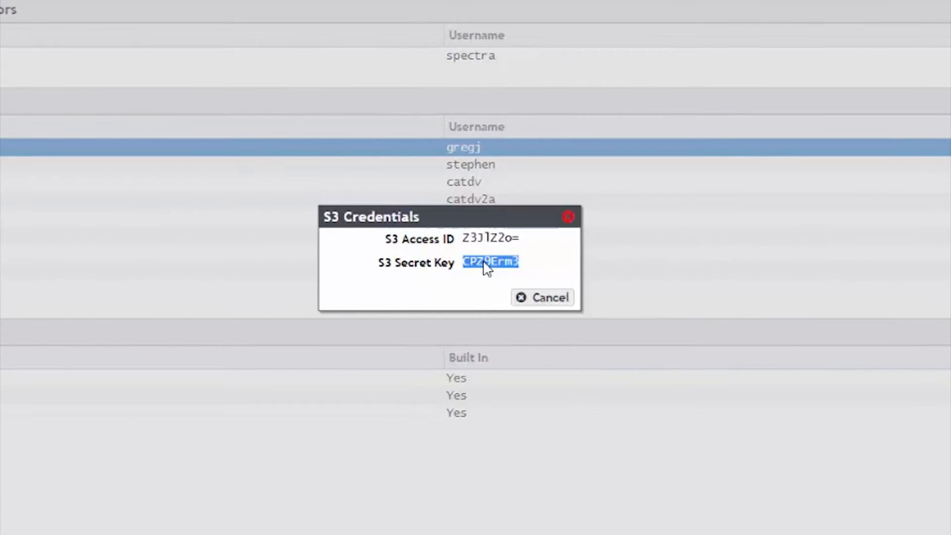
left_click(594, 534)
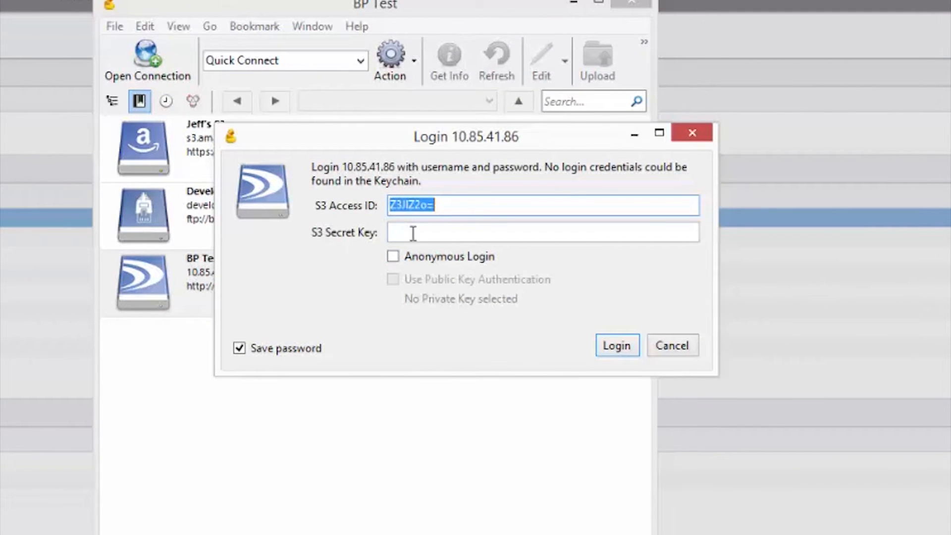
left_click(413, 233)
key("ctrl+v")
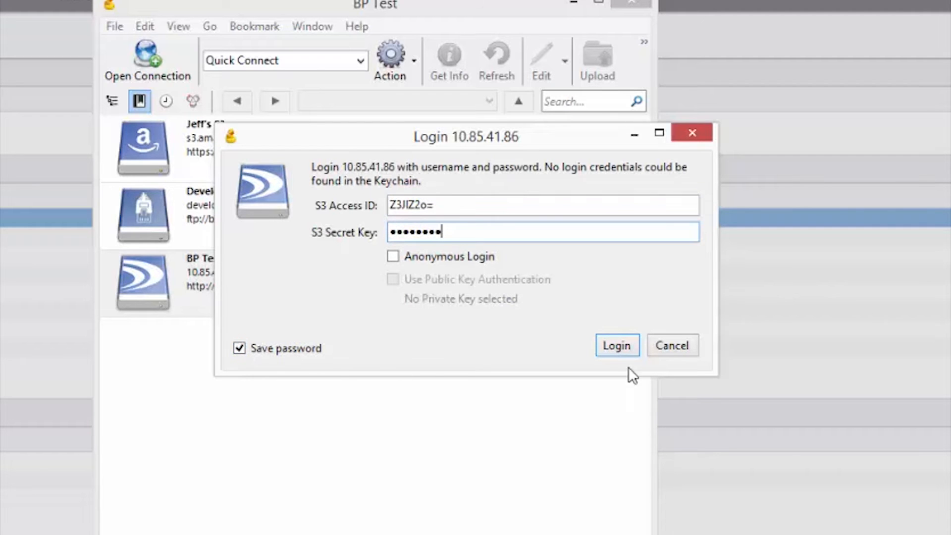
left_click(618, 345)
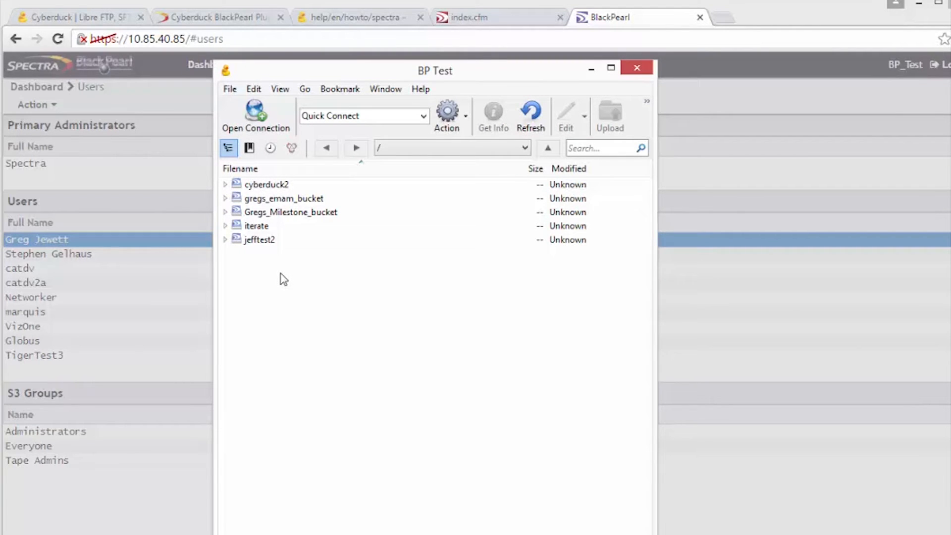
left_click(495, 534)
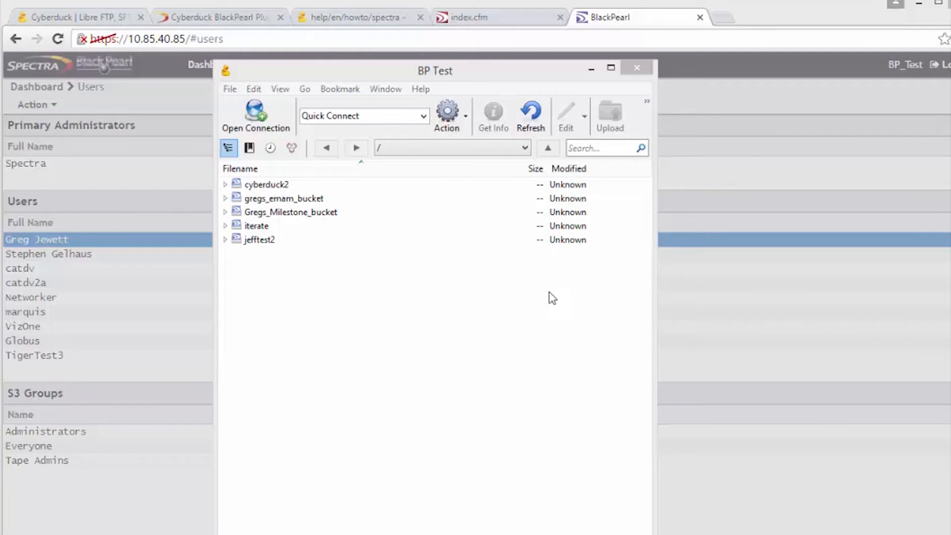
left_click(253, 89)
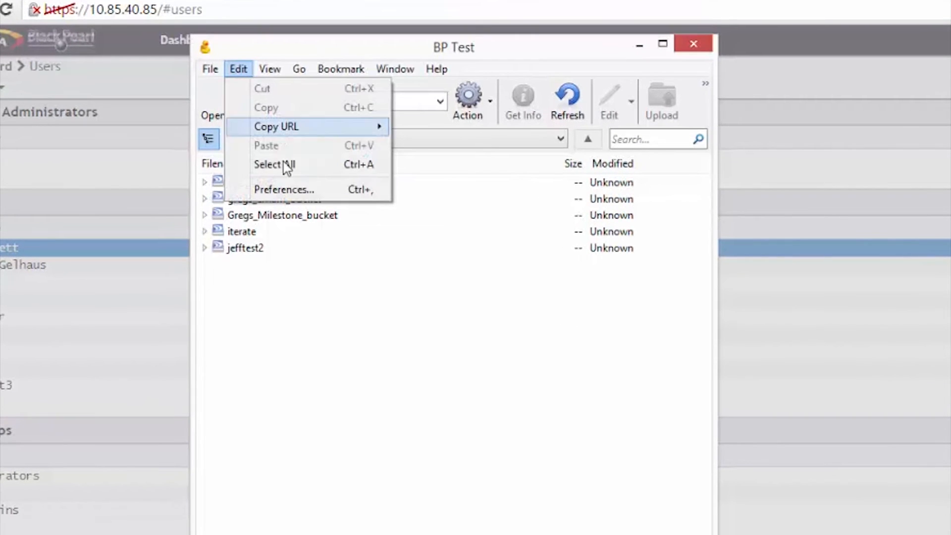
Set the Transfer Files preference to 'Open multiple connections'
left_click(299, 192)
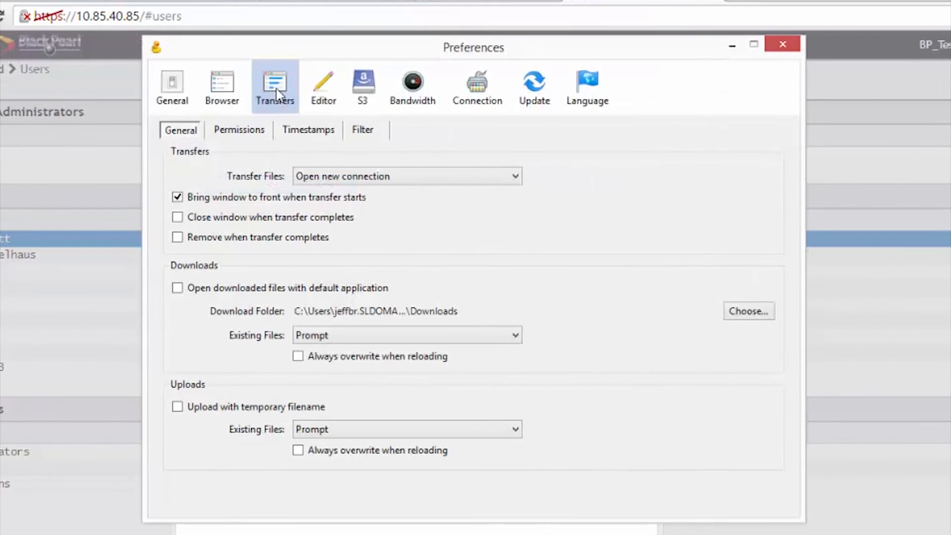
left_click(319, 178)
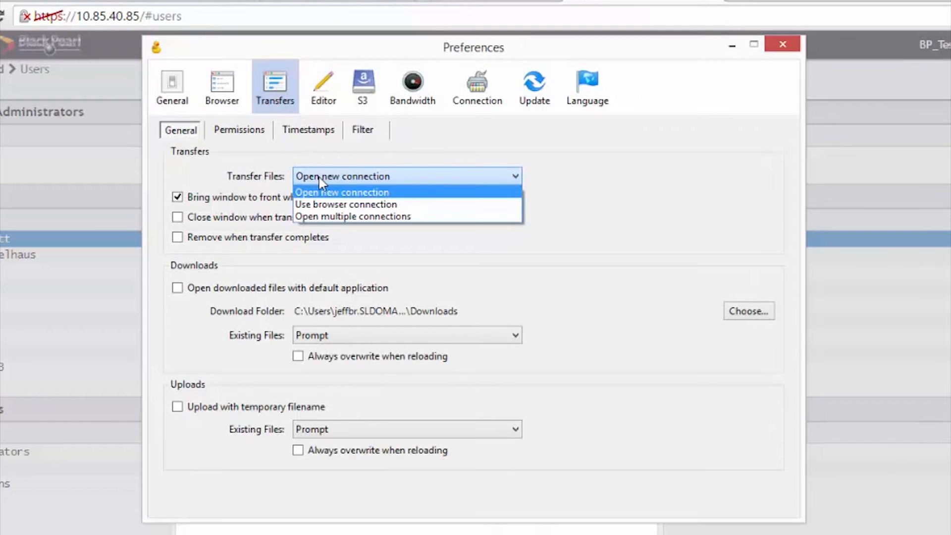
left_click(328, 217)
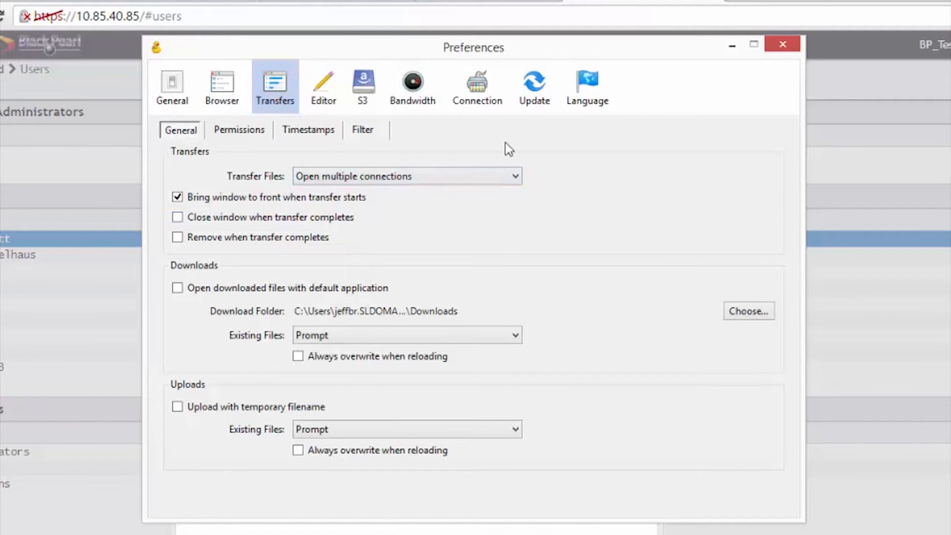
left_click(786, 46)
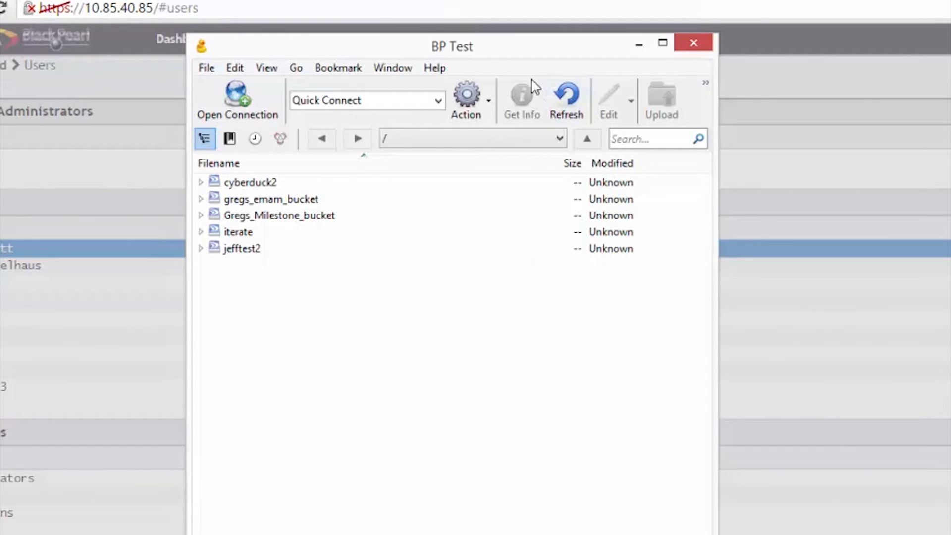
Raise the Transfers window's simultaneous connections from 1 to 9
left_click(382, 70)
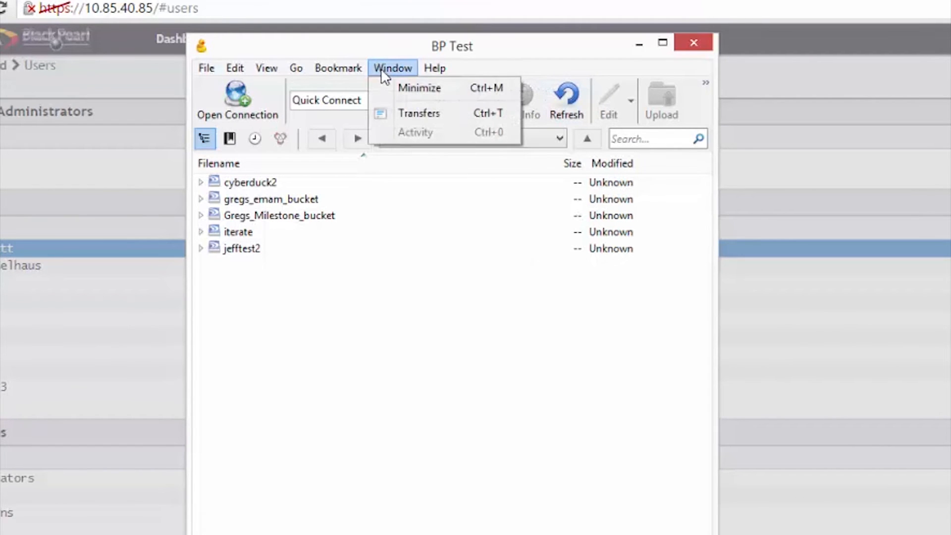
left_click(390, 115)
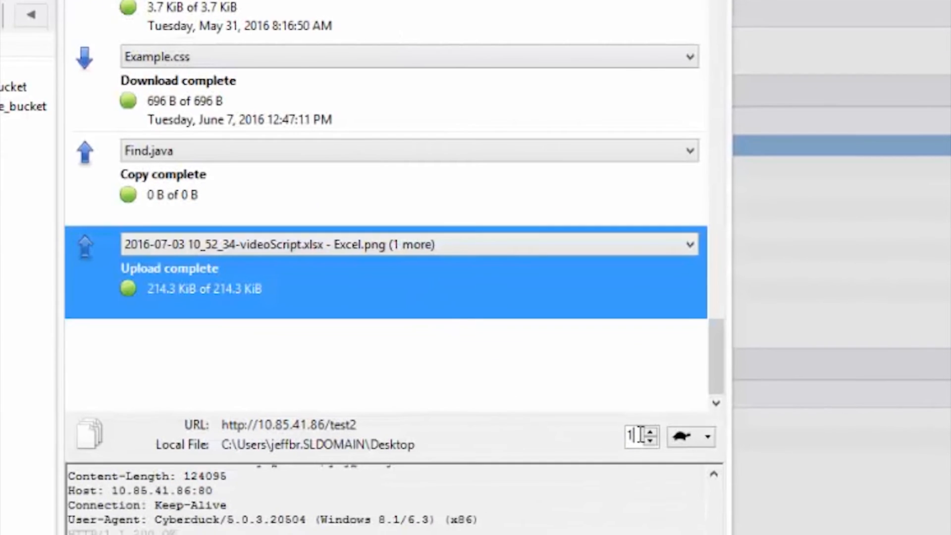
left_click_drag(658, 456, 642, 456)
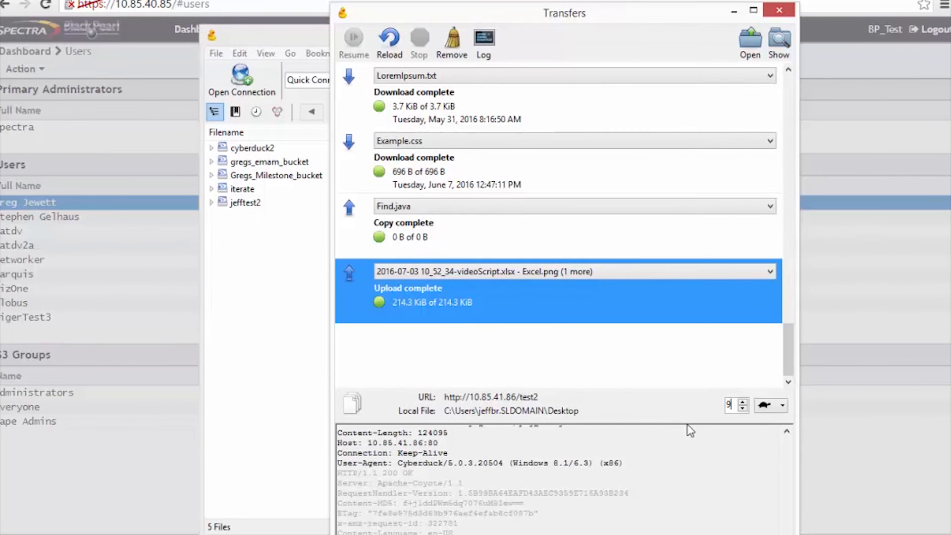
left_click(782, 12)
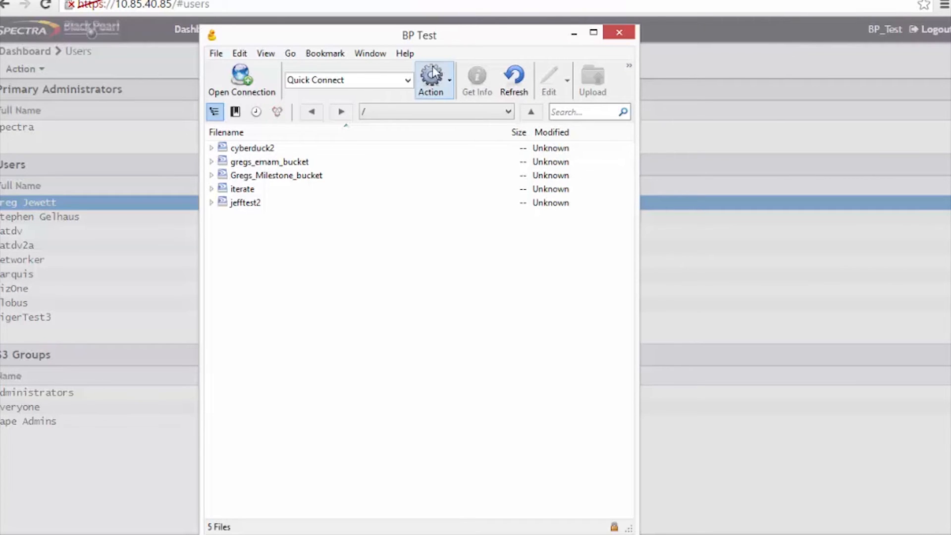
Browse into jefftest2 and back, then expand Gregs_Milestone_bucket and iterate in the tree
left_click(211, 203)
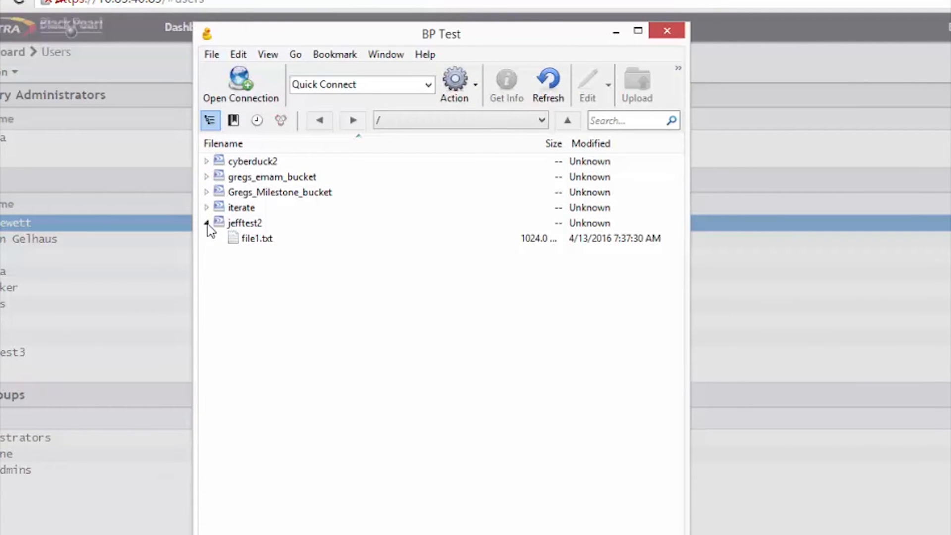
double_click(221, 223)
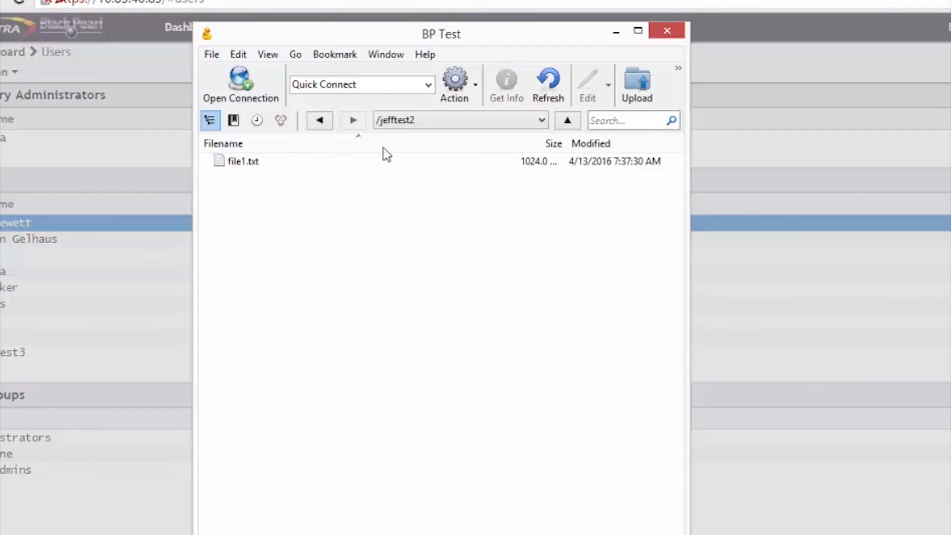
left_click(320, 120)
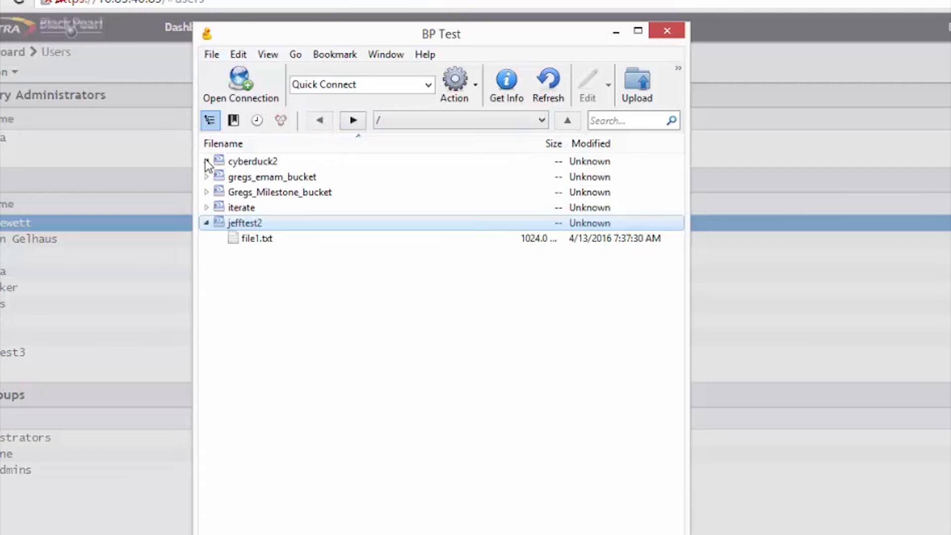
left_click(206, 208)
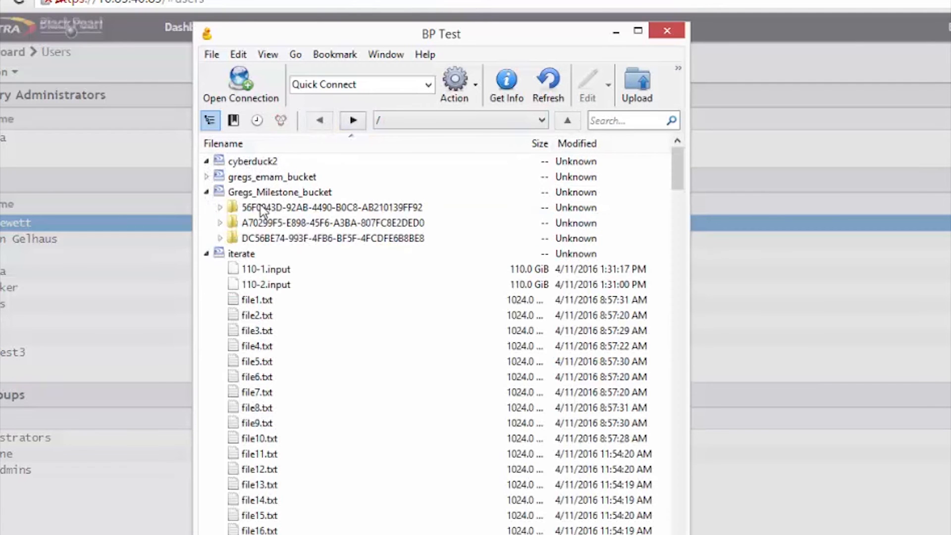
left_click(246, 206)
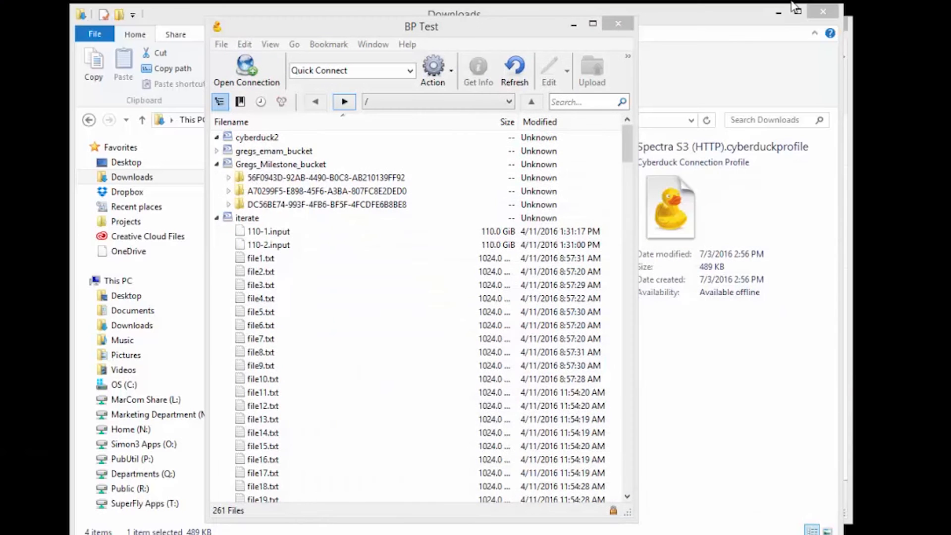
Minimize the web page, Downloads and other windows, and arrange Cyberduck's bookmarks and file browser windows
left_click(790, 10)
left_click(783, 11)
left_click(788, 25)
left_click_drag(524, 27, 683, 28)
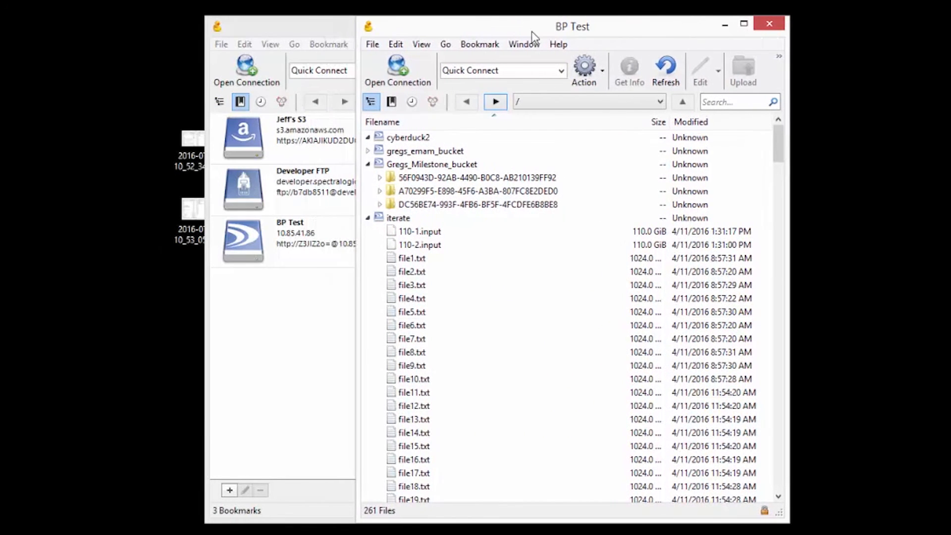
left_click(325, 28)
left_click_drag(495, 29, 645, 57)
left_click(599, 26)
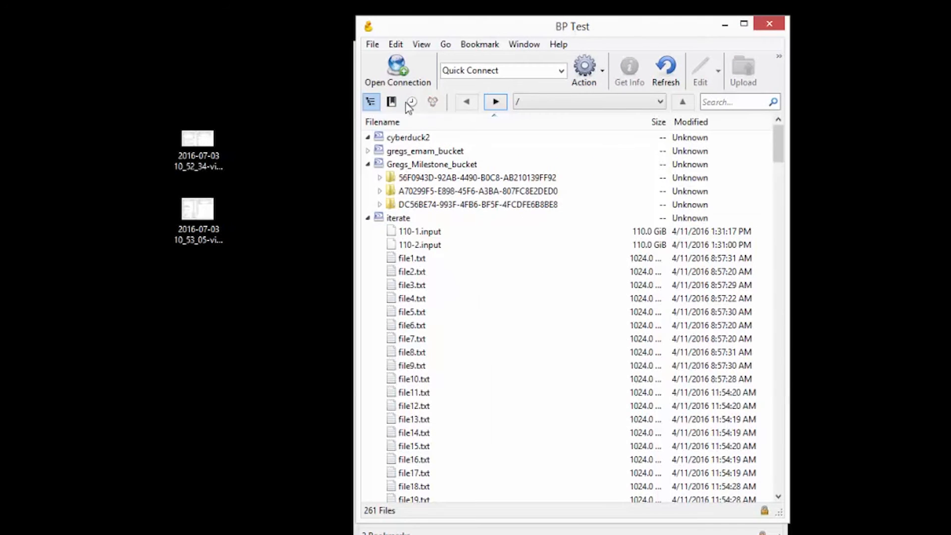
Collapse Gregs_Milestone_bucket and iterate, then upload both 2016-07-03 videoScript Excel.png screenshots to jefftest2
left_click(368, 164)
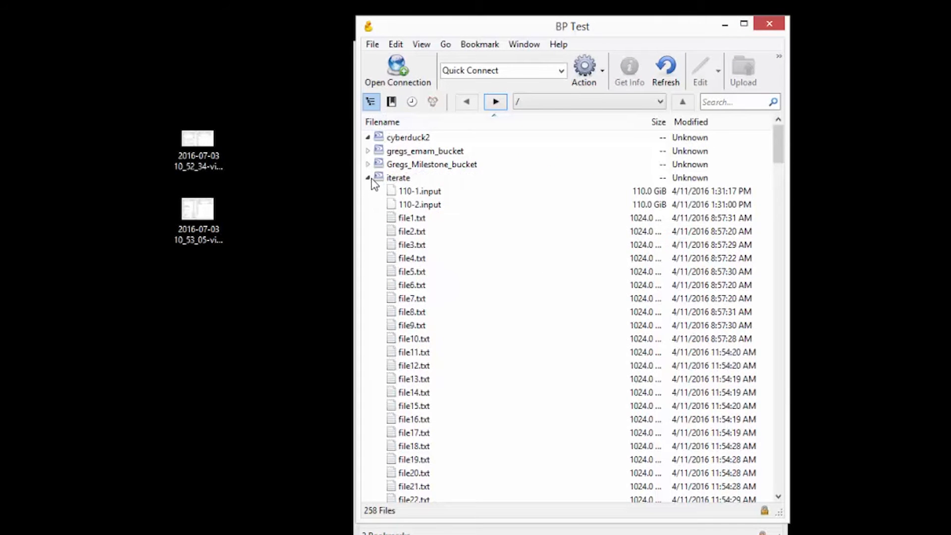
left_click(367, 177)
left_click_drag(269, 257, 400, 192)
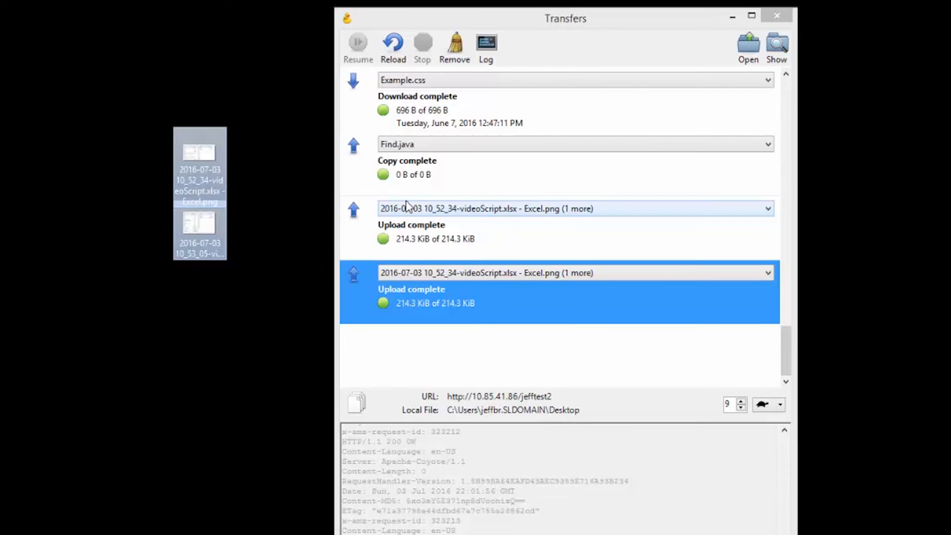
Move the Transfers window aside and place the Temp folder Explorer window beside Cyberduck
left_click_drag(422, 23, 515, 39)
left_click(399, 42)
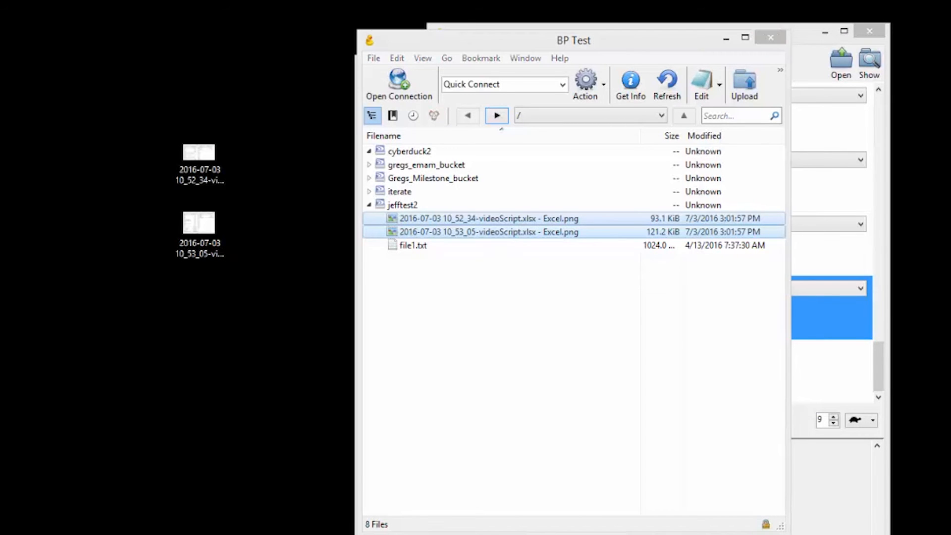
left_click(129, 534)
left_click_drag(622, 48, 653, 64)
Upload the teser folder from C:\Temp into jefftest2, then minimize Explorer and the Transfers window
left_click(560, 40)
left_click_drag(225, 341, 549, 223)
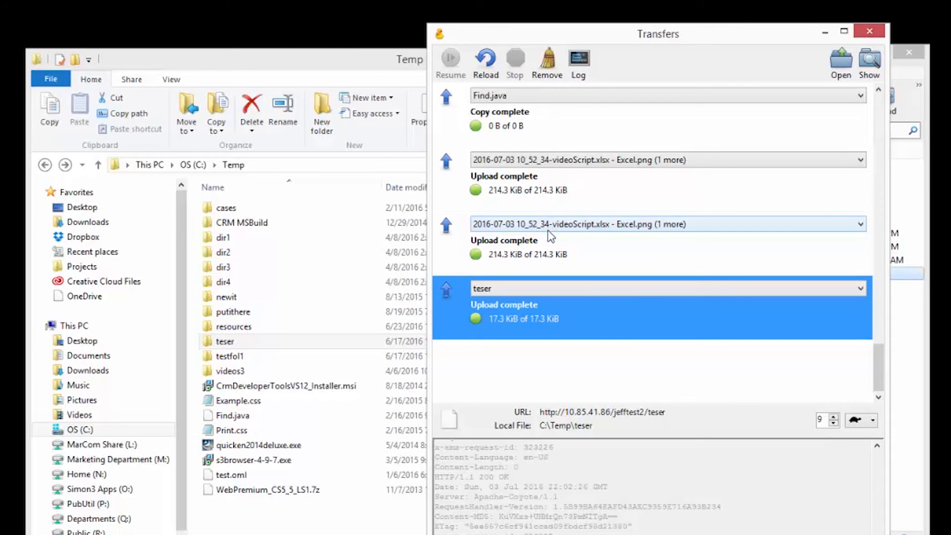
left_click(304, 58)
left_click(736, 58)
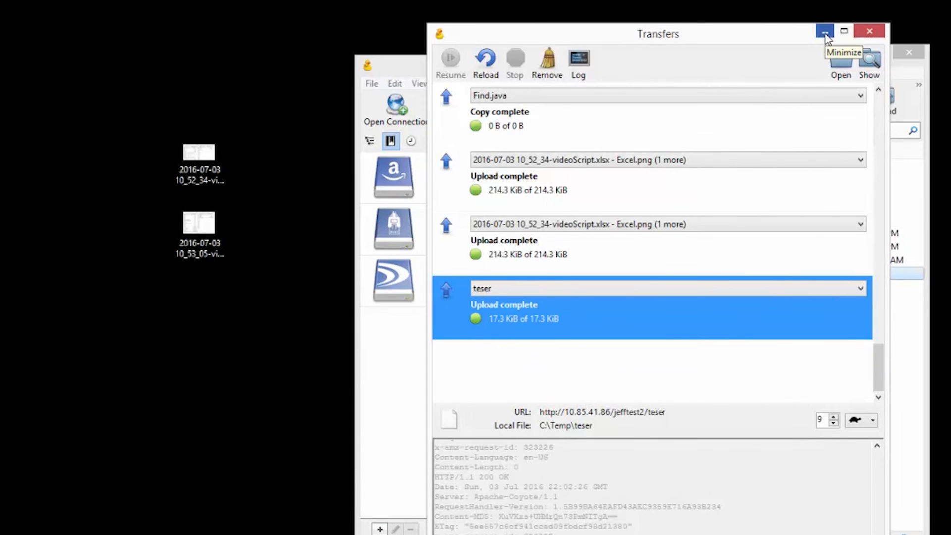
left_click(825, 33)
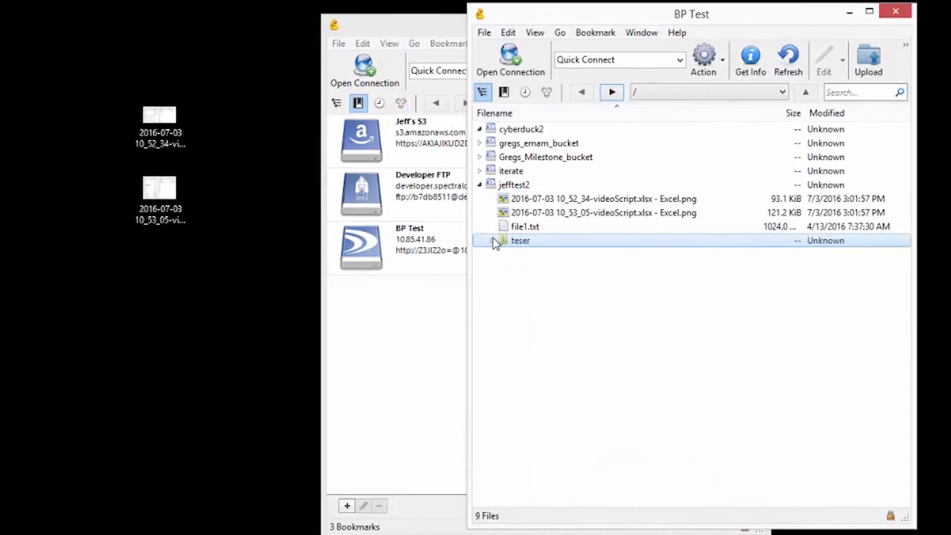
Expand teser in BP Test and download its Core.css file onto the desktop
left_click(494, 242)
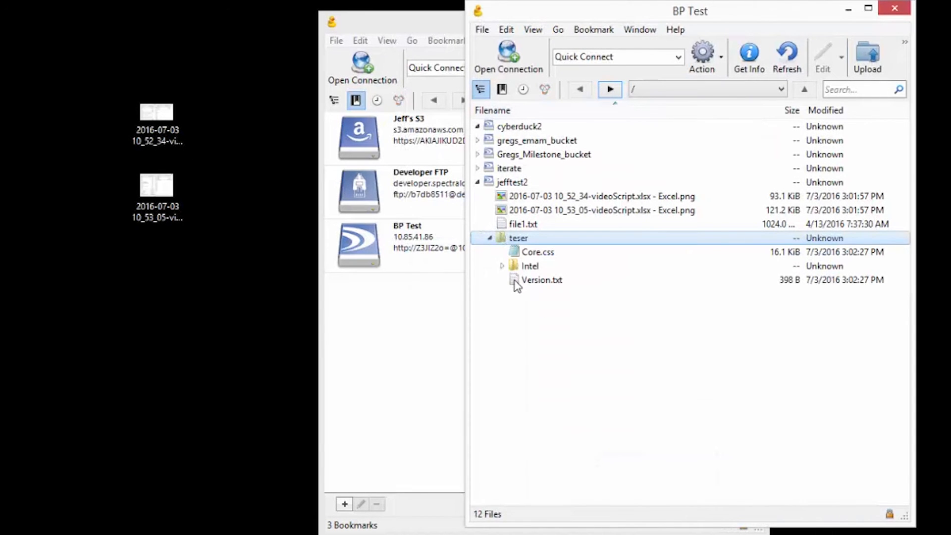
left_click(525, 253)
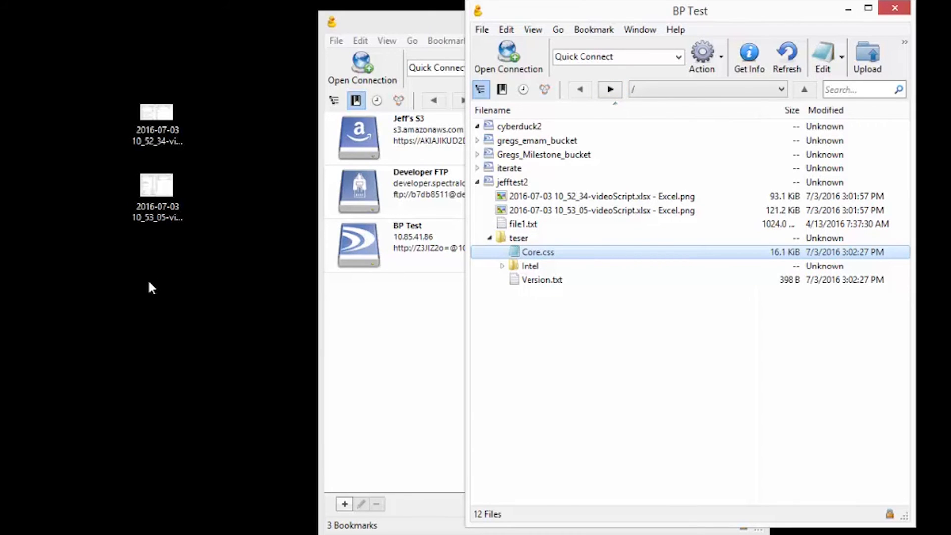
left_click_drag(525, 254, 148, 279)
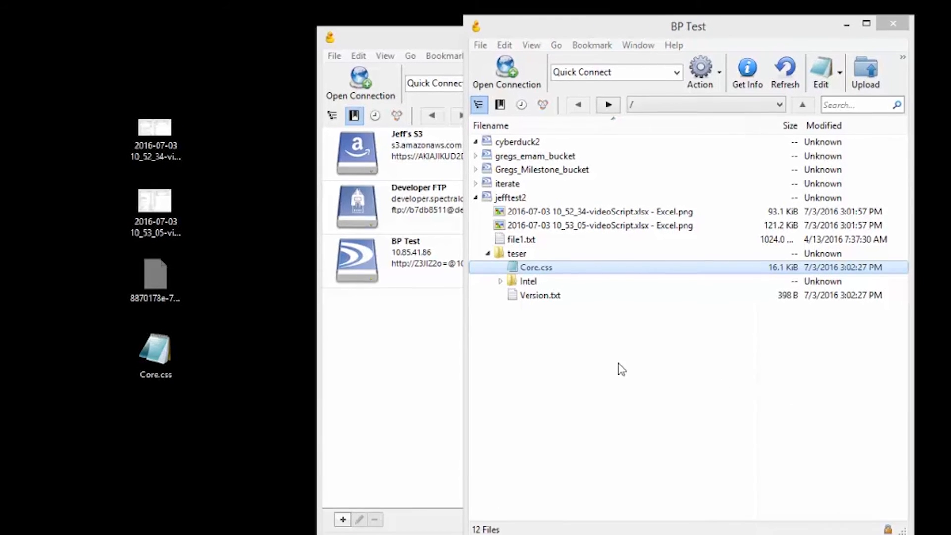
Create a new top-level folder named test3 in BP Test
right_click(530, 376)
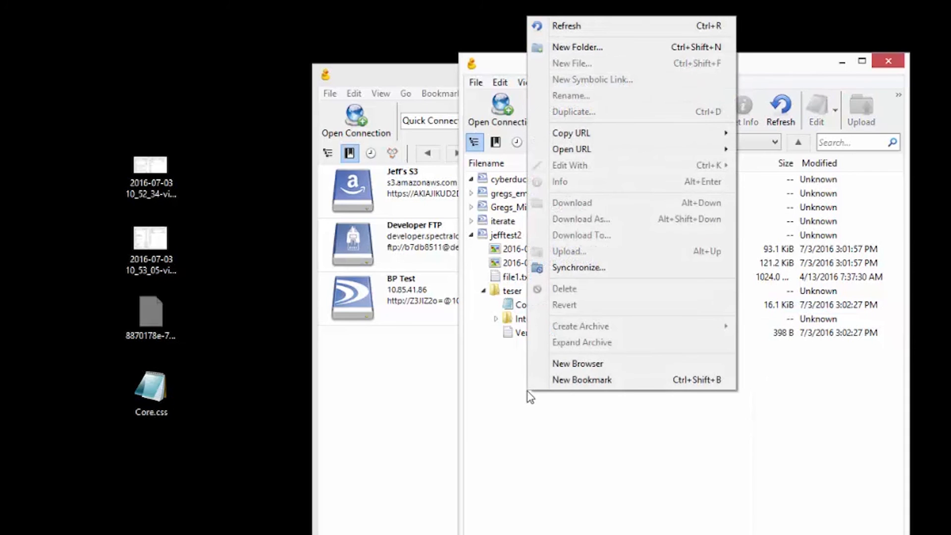
left_click(539, 47)
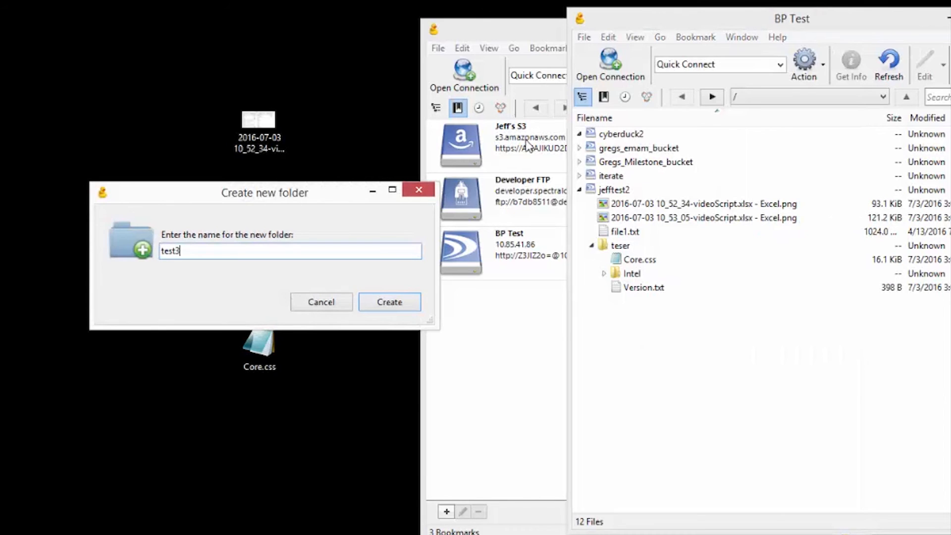
left_click(408, 302)
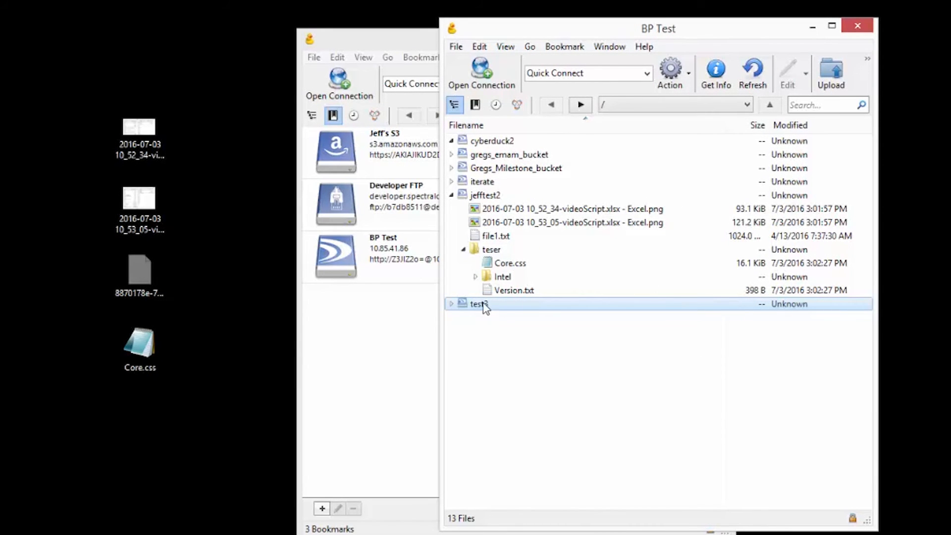
Create a folder fol1 inside test3 and expand test3 to show it
right_click(497, 322)
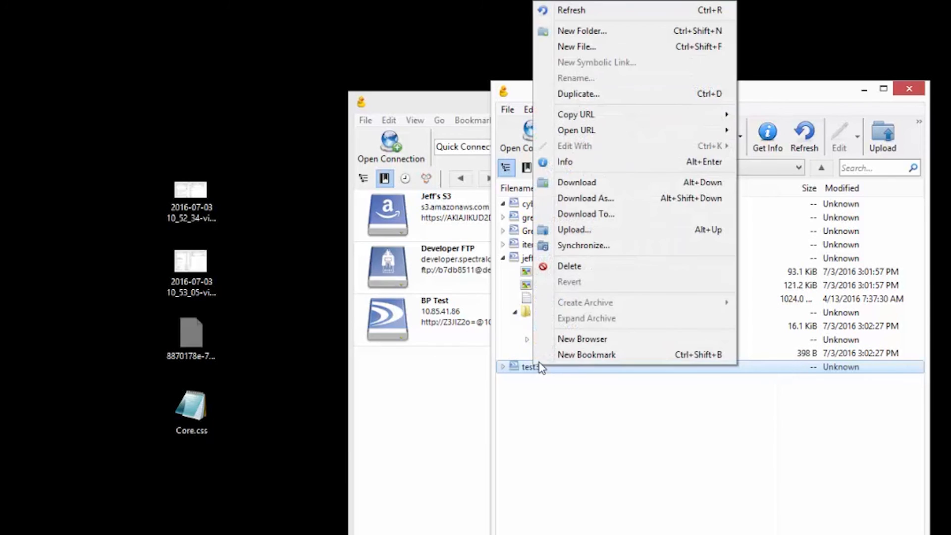
left_click(580, 31)
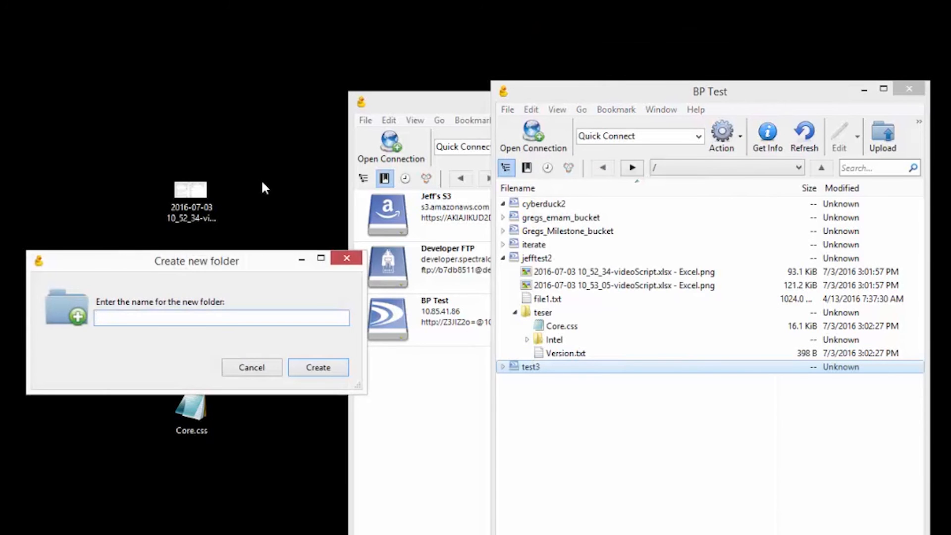
type("fol1")
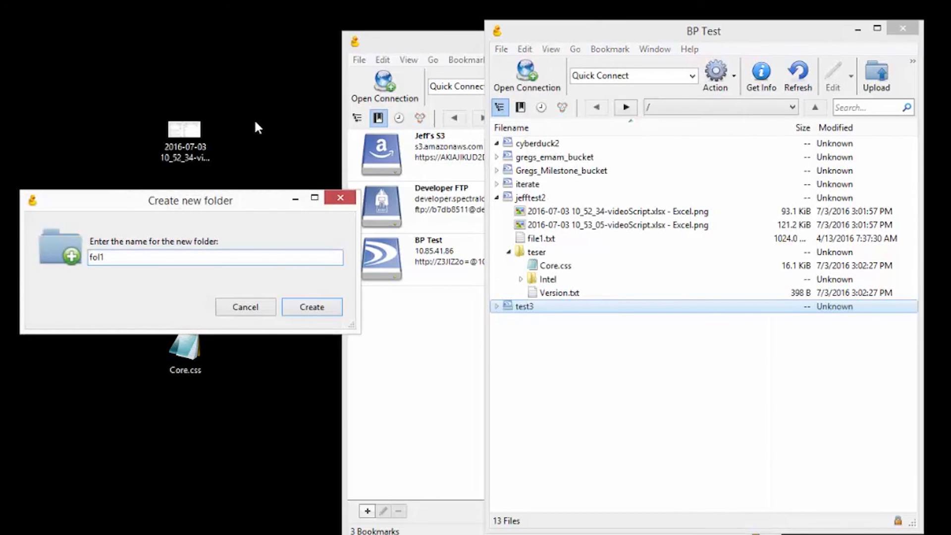
key("Return")
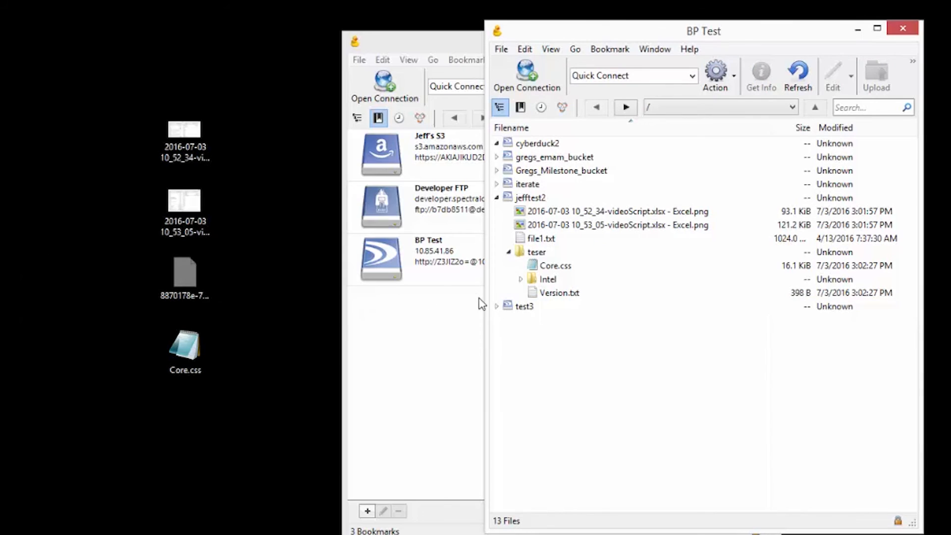
left_click(497, 308)
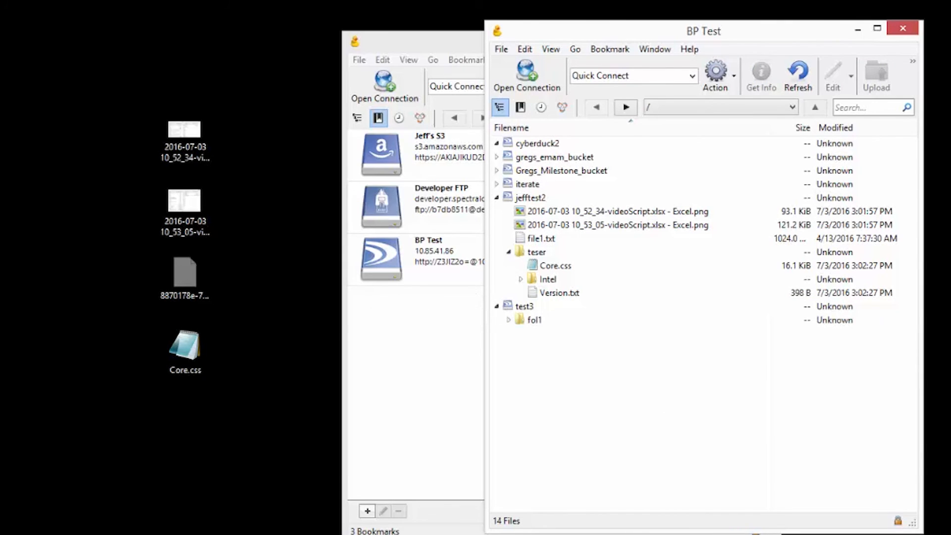
Select Core.css and Version.txt in teser and delete both files
left_click(535, 266)
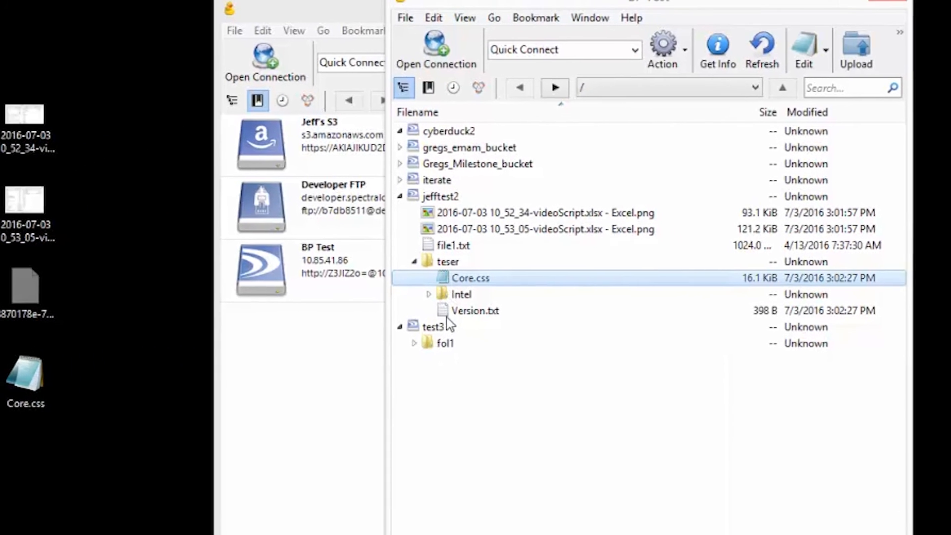
left_click(444, 310, "ctrl")
right_click(444, 311)
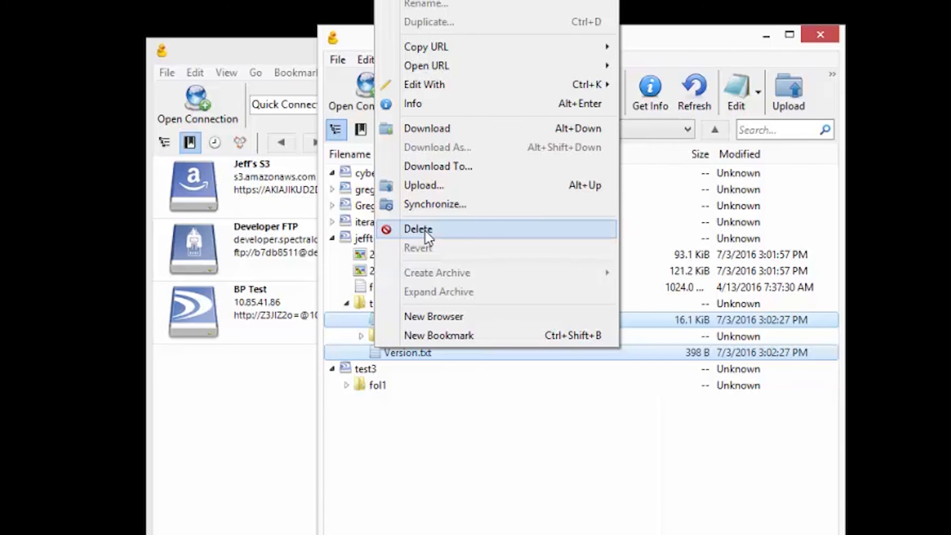
left_click(427, 231)
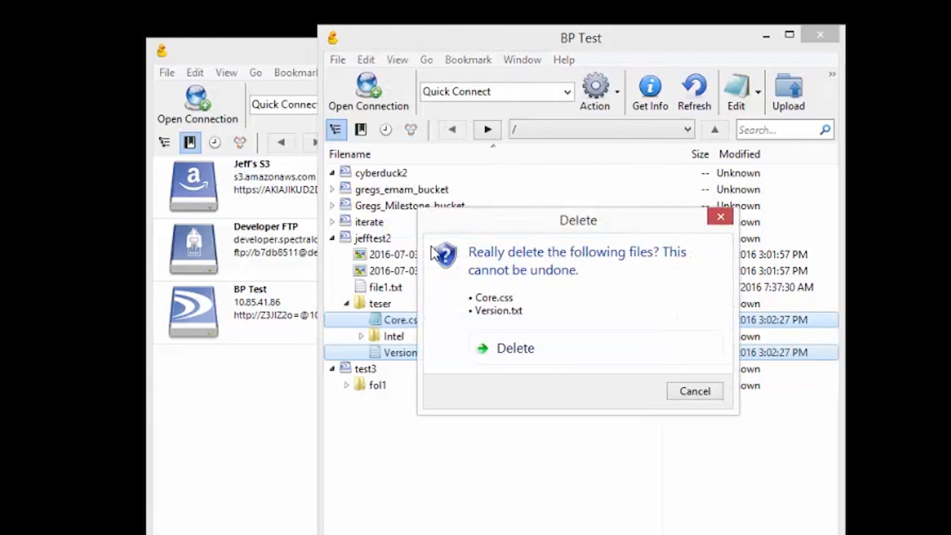
left_click(501, 352)
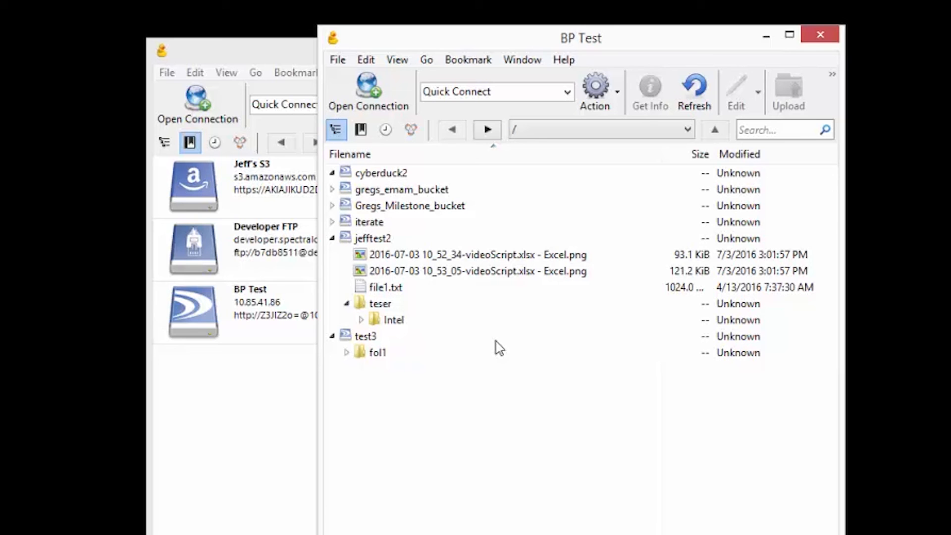
right_click(375, 287)
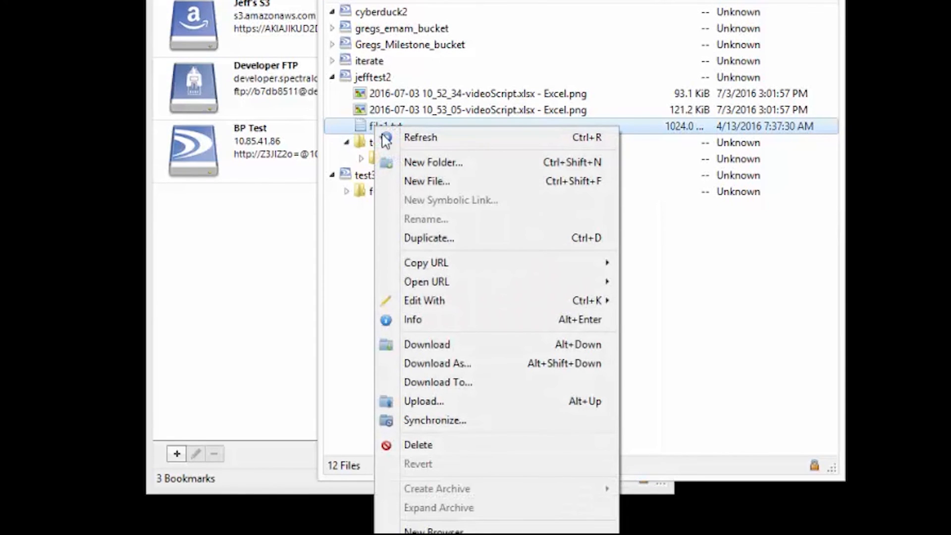
left_click(435, 320)
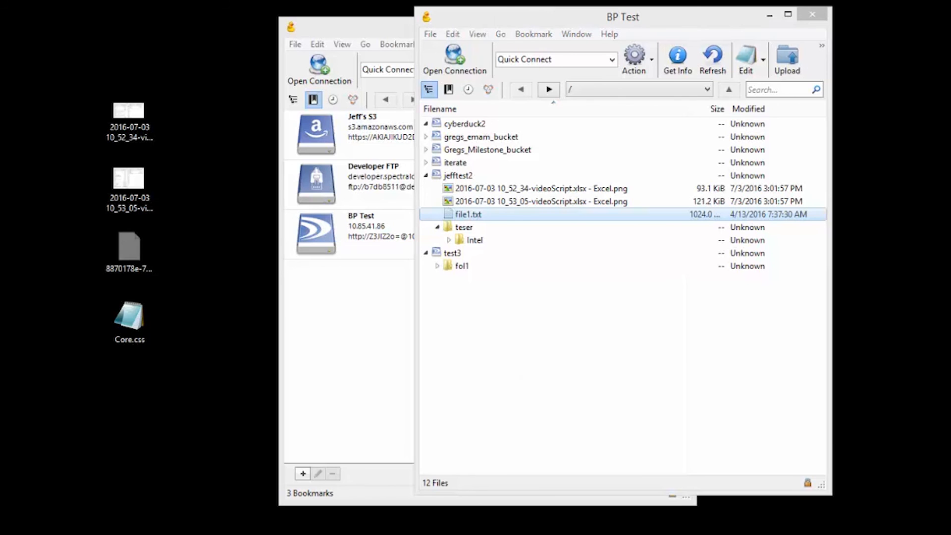
left_click_drag(786, 124, 546, 50)
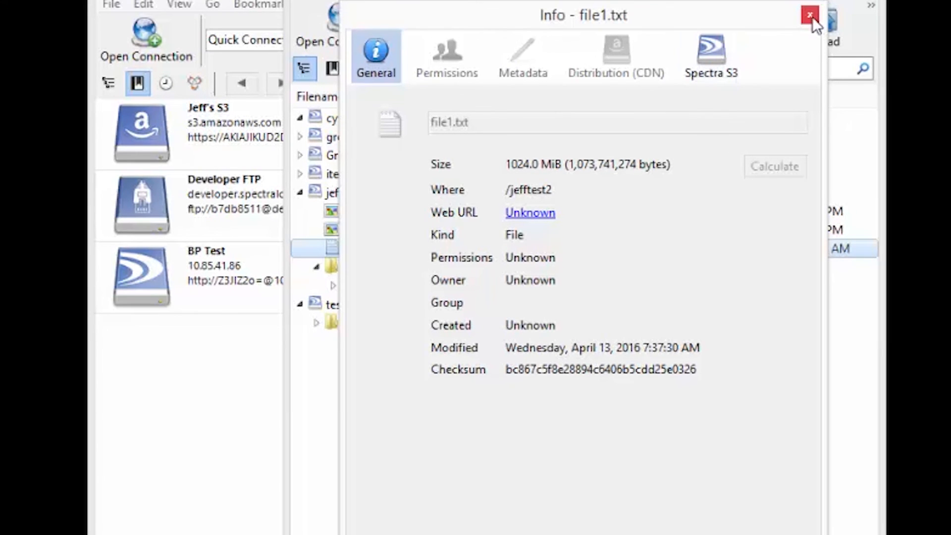
left_click(810, 15)
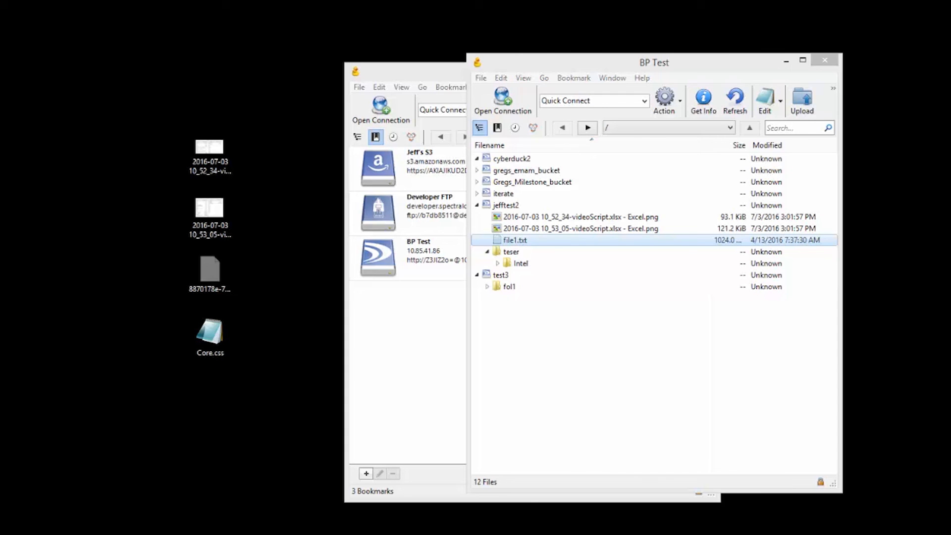
Restore the Cyberduck folder Explorer window, show its full path, and open cyberduck.log in Notepad
mouse_move(141, 533)
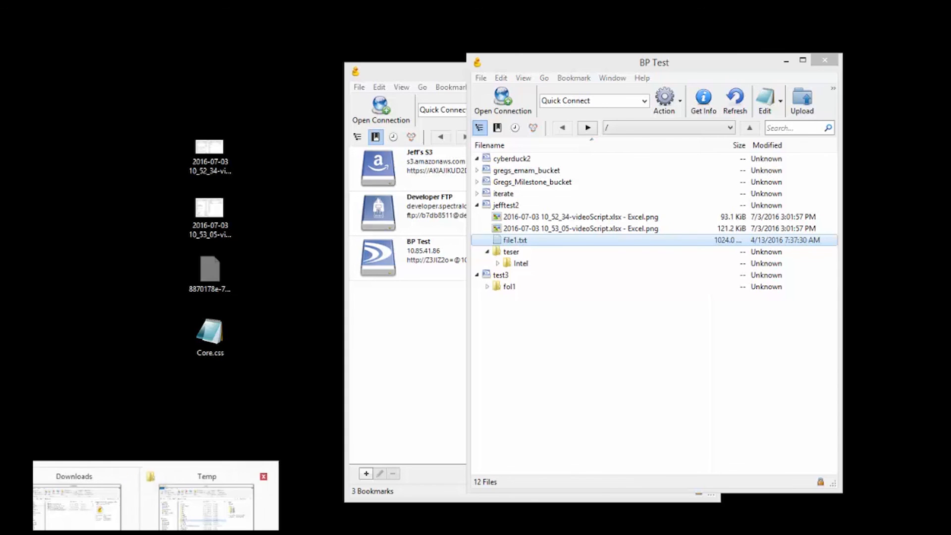
left_click(33, 510)
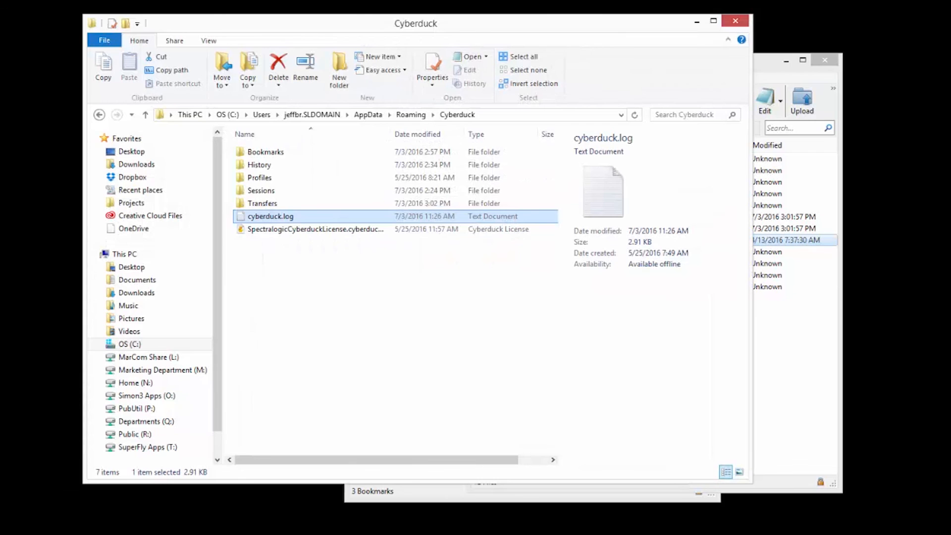
left_click(509, 115)
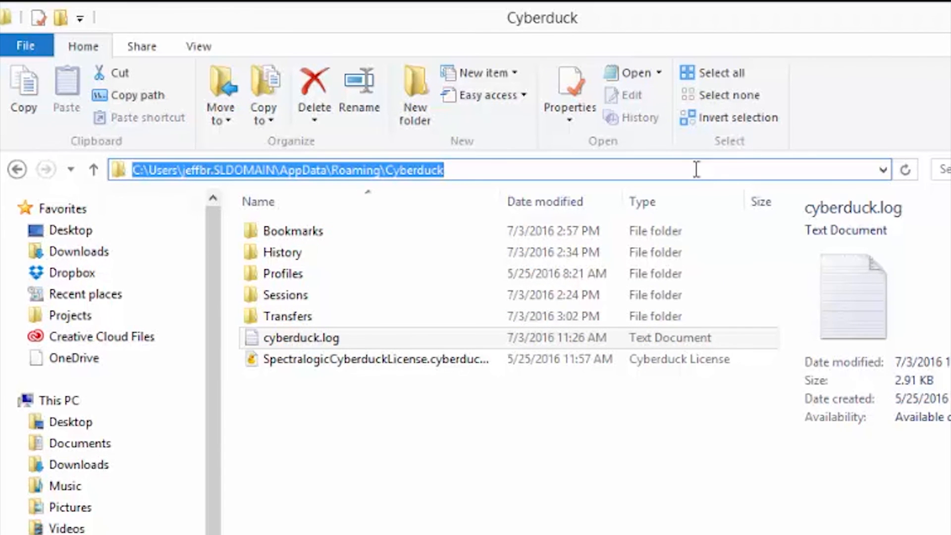
double_click(259, 339)
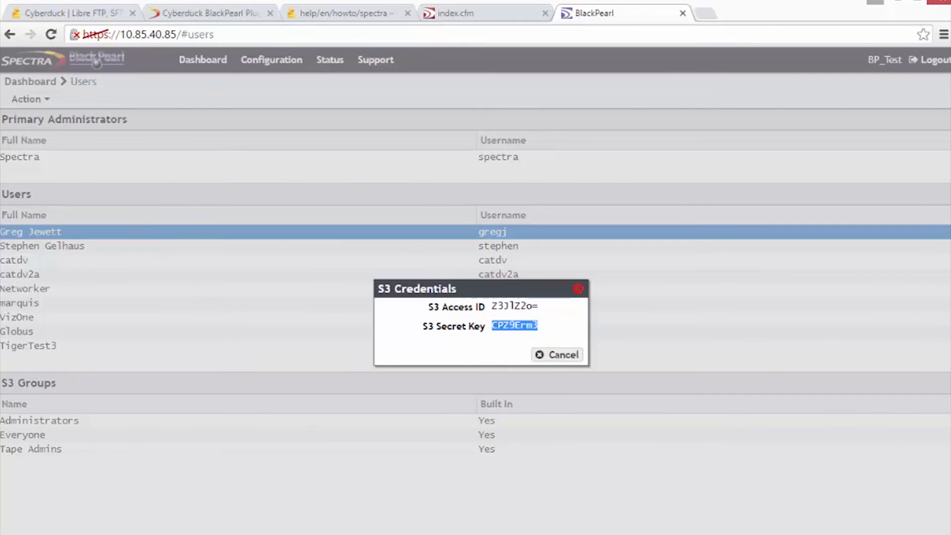
Switch from the cyberduck.io tab to the Cyberduck BlackPearl Plugin page on developer.spectralogic.com
left_click(67, 15)
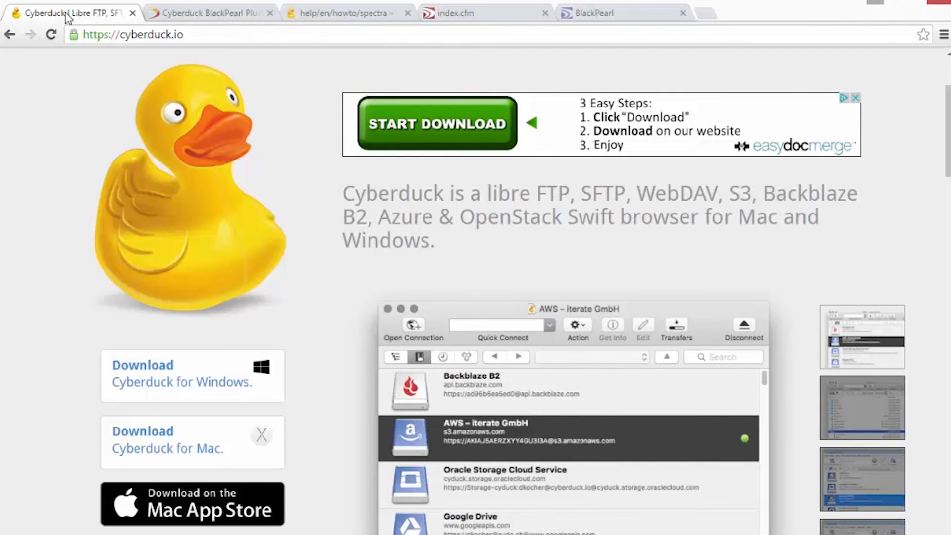
left_click(200, 11)
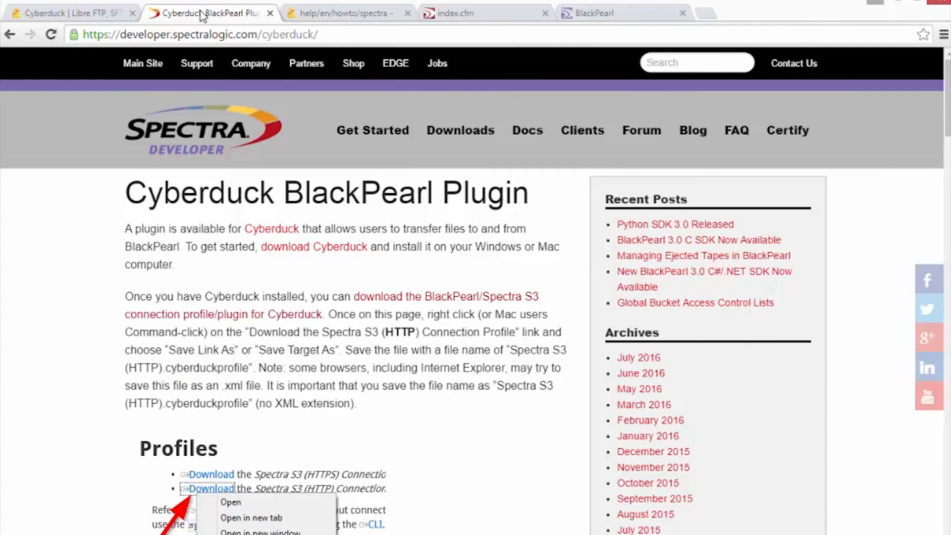